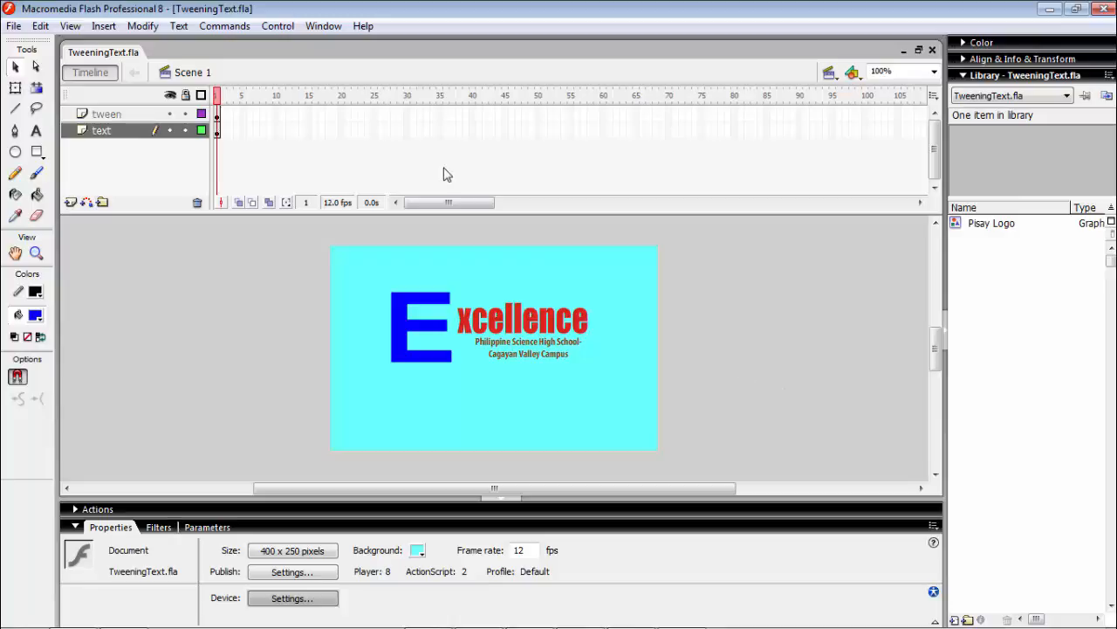
# Add a bold blue 96-point Arial letter E as static text on the tween layer and move it beside the existing E.
pyautogui.click(121, 135)
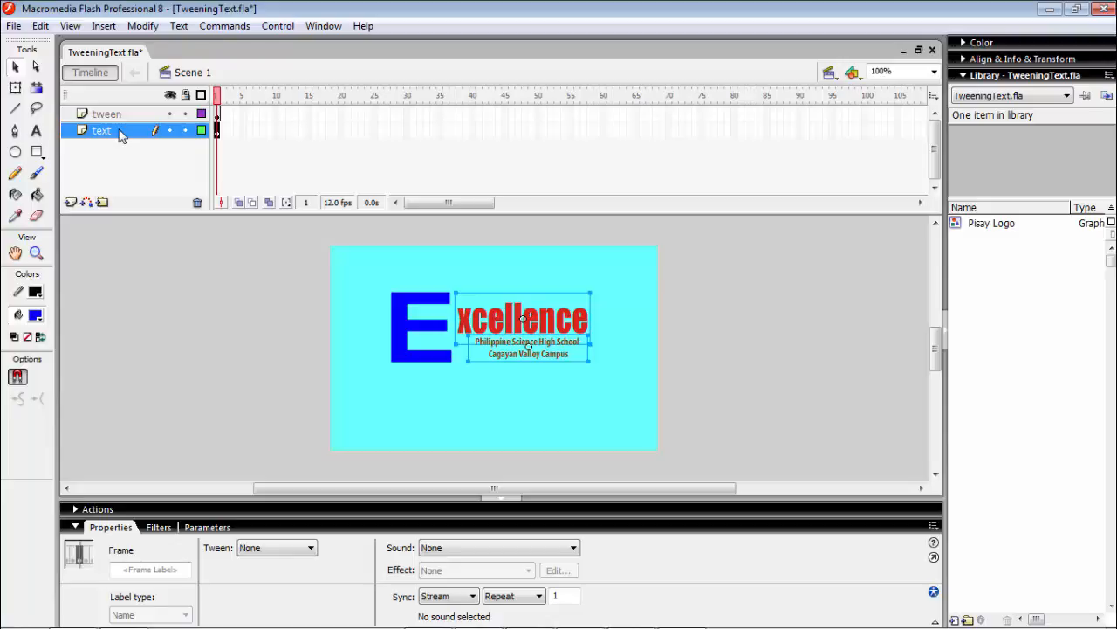
pyautogui.click(124, 117)
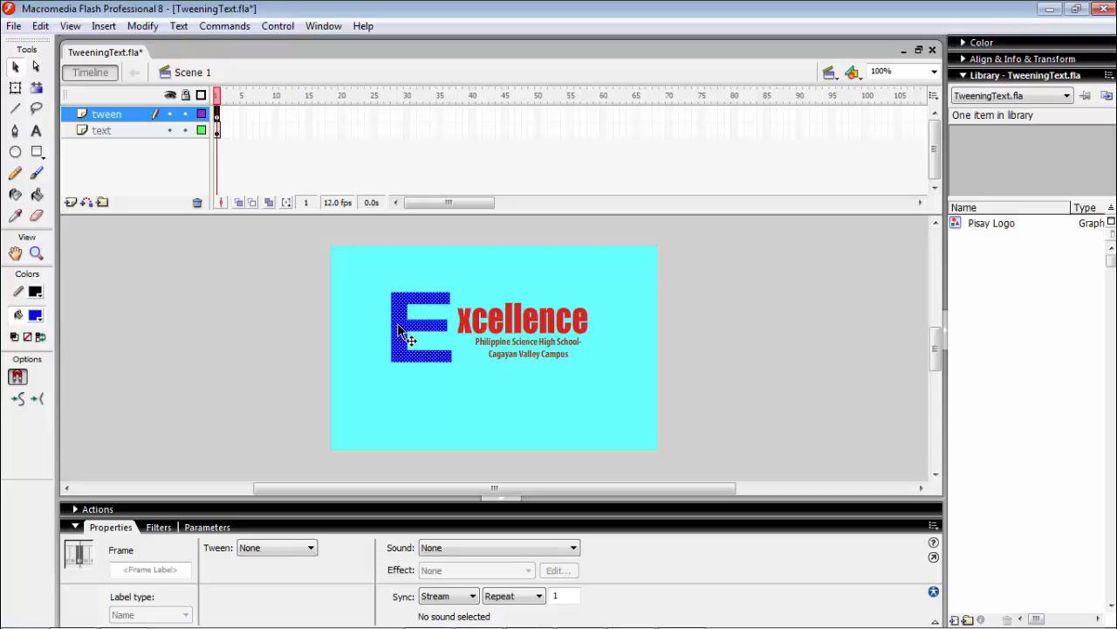
pyautogui.click(35, 134)
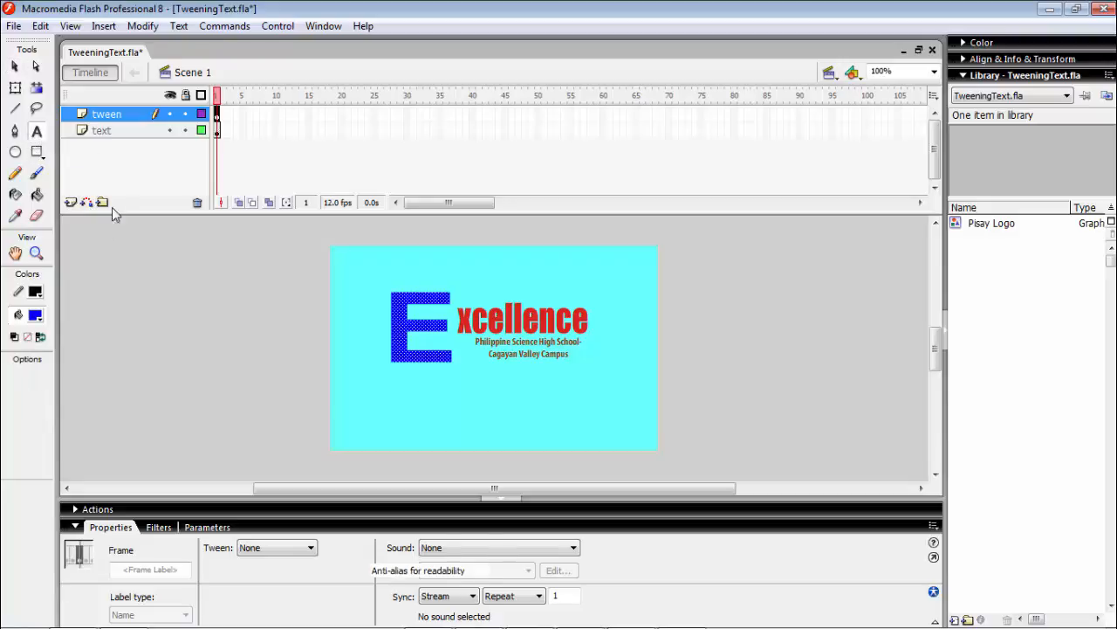
pyautogui.click(341, 338)
pyautogui.write('E')
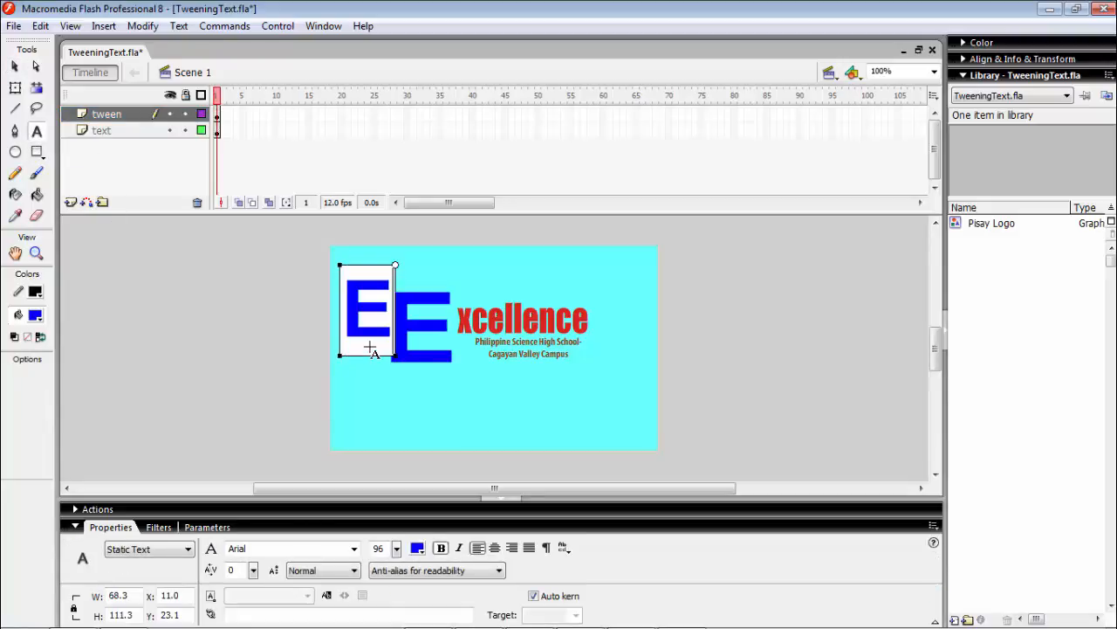
pyautogui.press('Escape')
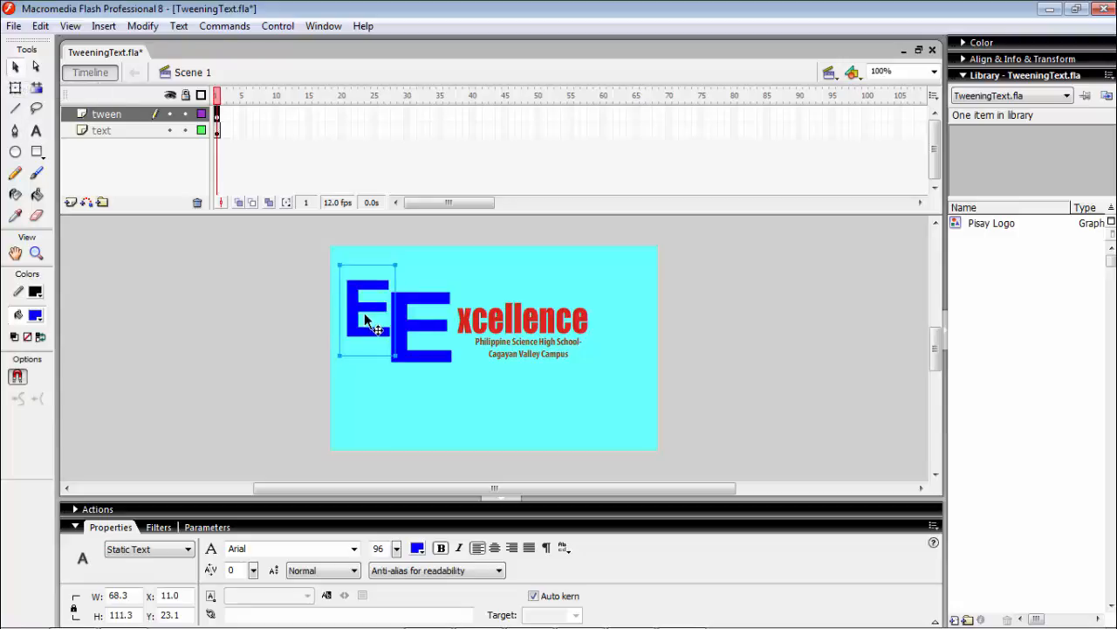
pyautogui.moveTo(365, 329); pyautogui.dragTo(341, 347)
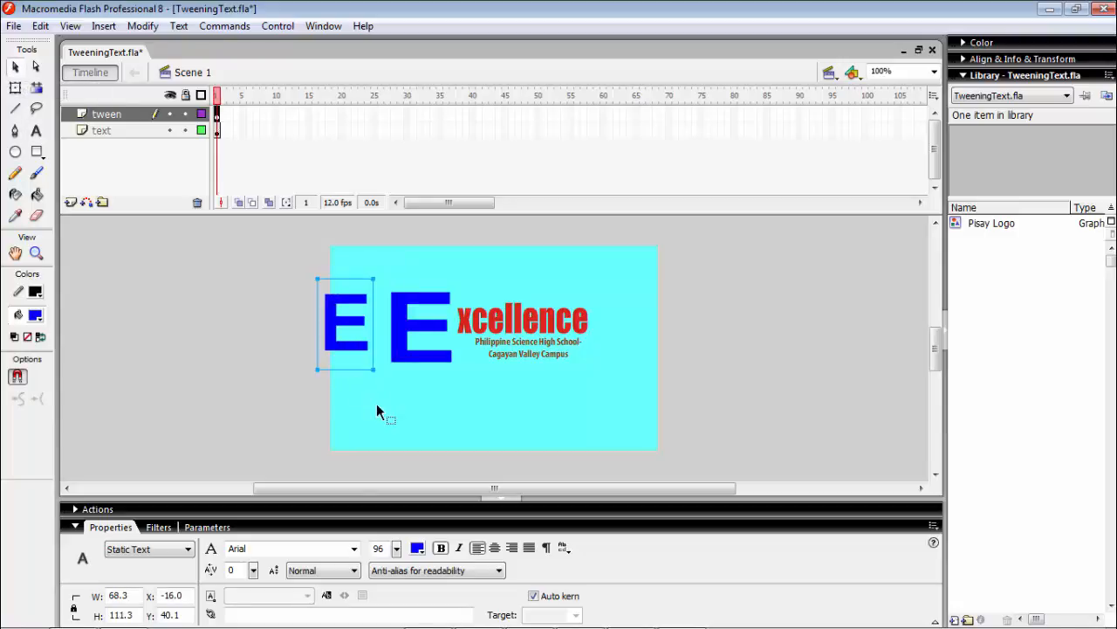
# Break the new text letter E apart into a shape and delete it from the stage.
pyautogui.click(410, 360)
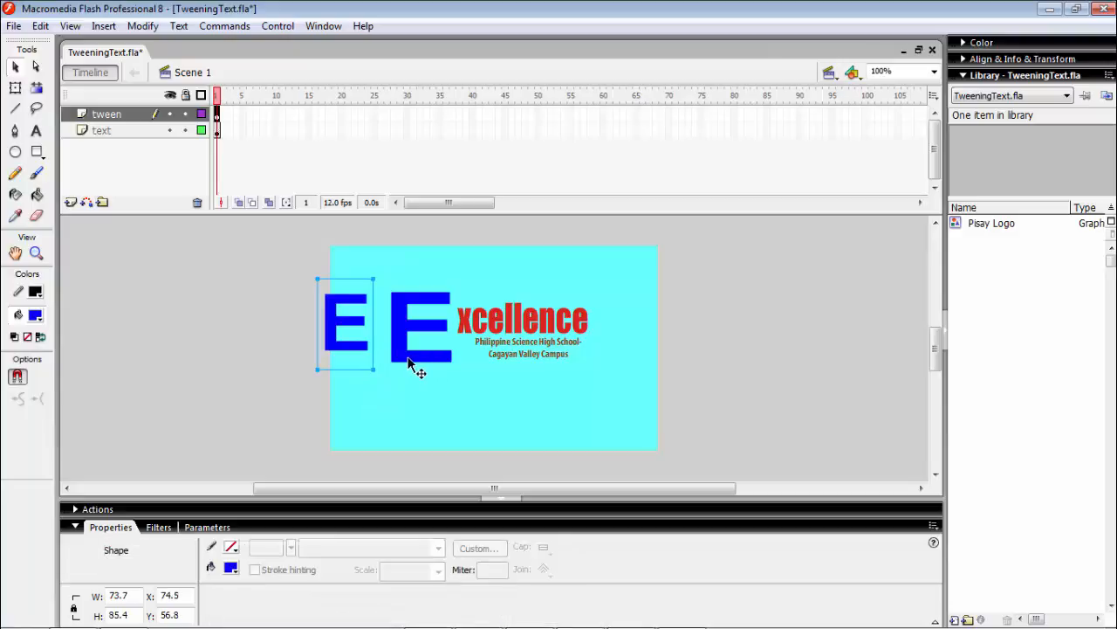
pyautogui.click(357, 355)
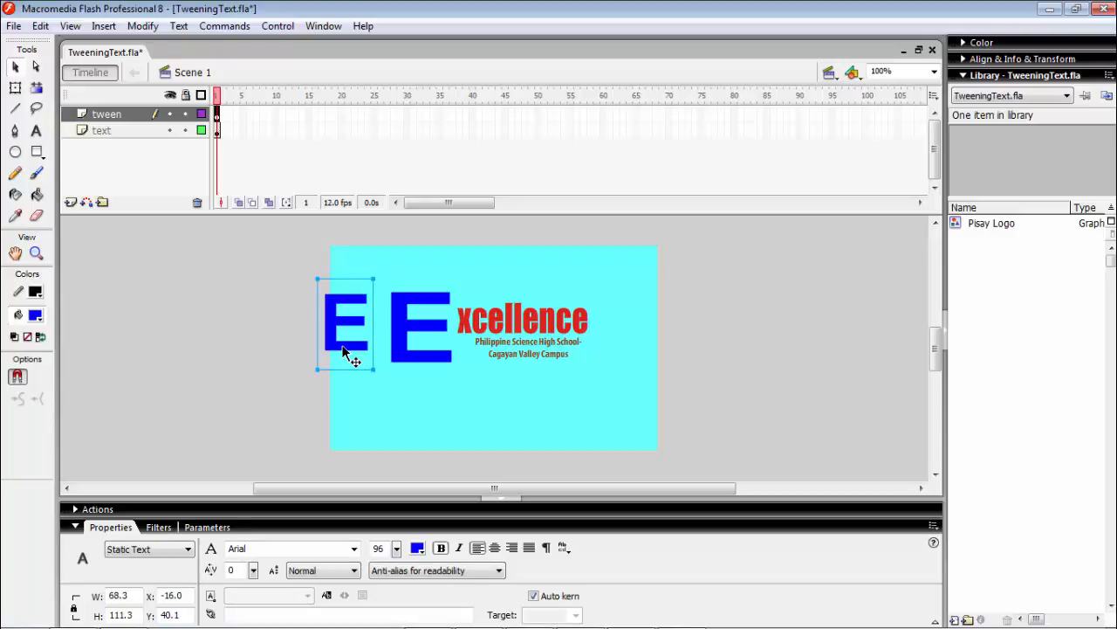
pyautogui.rightClick(343, 349)
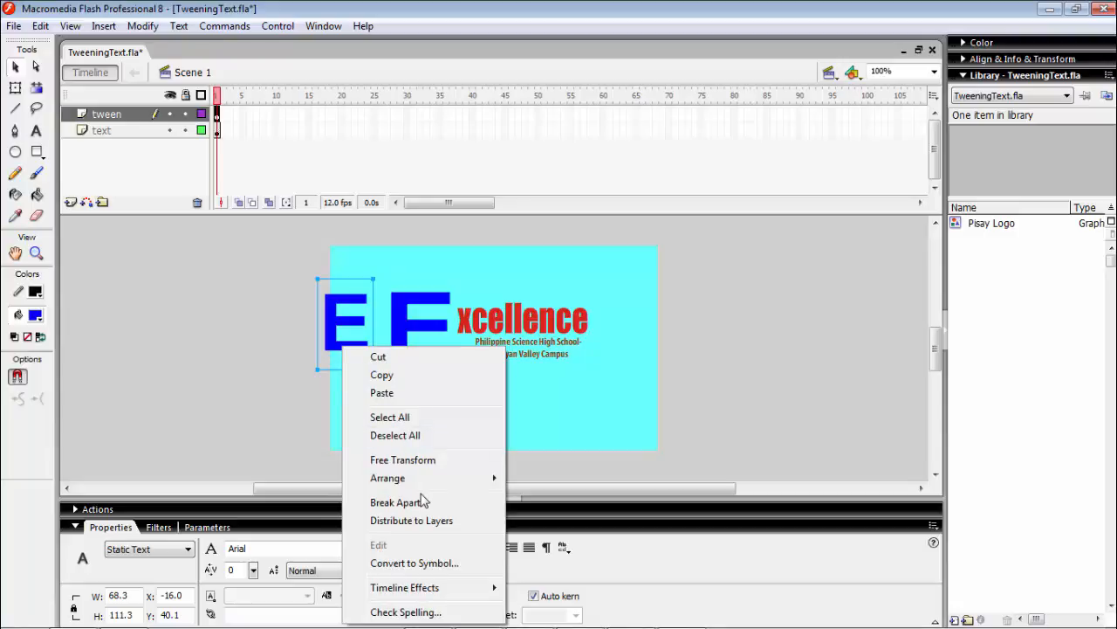
pyautogui.click(427, 509)
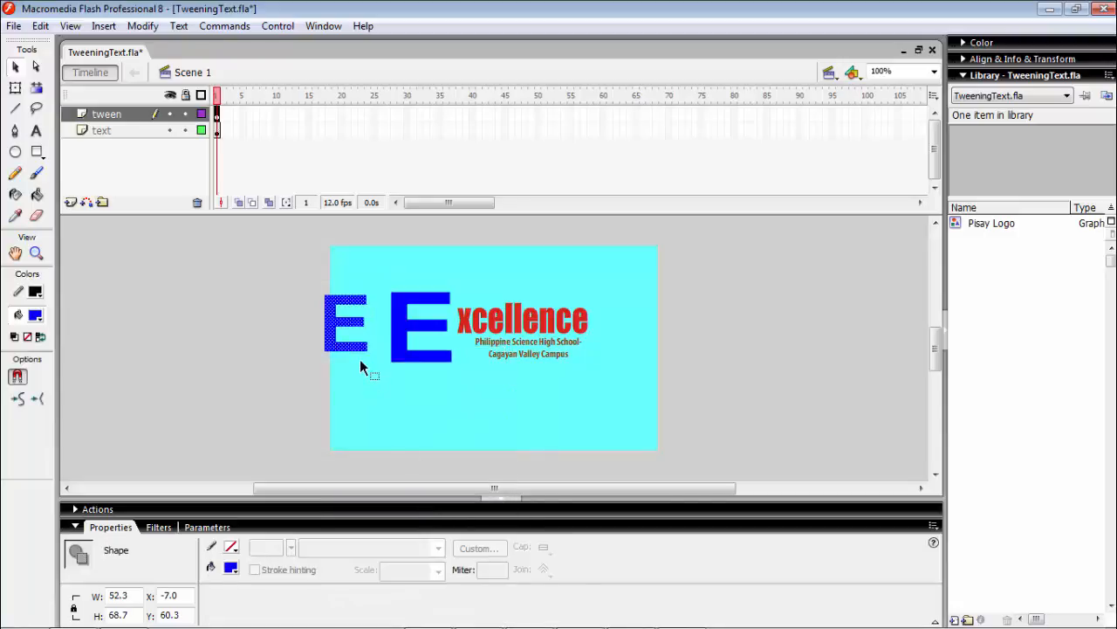
pyautogui.press('Delete')
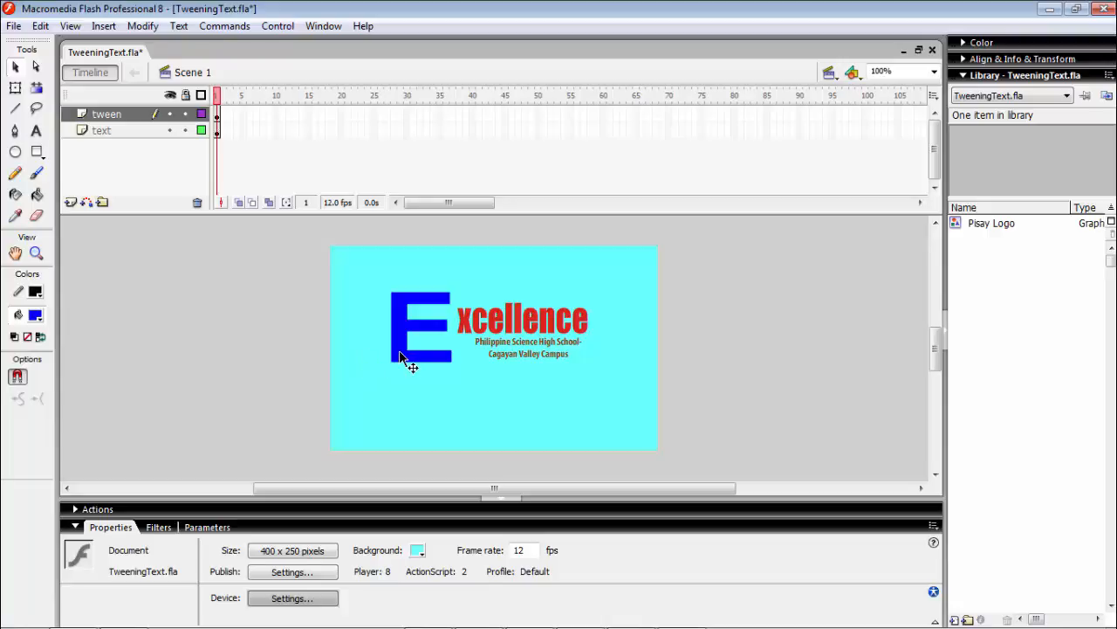
# Insert a blank keyframe at frame 20 of the tween layer and compare it with frame 1.
pyautogui.click(400, 353)
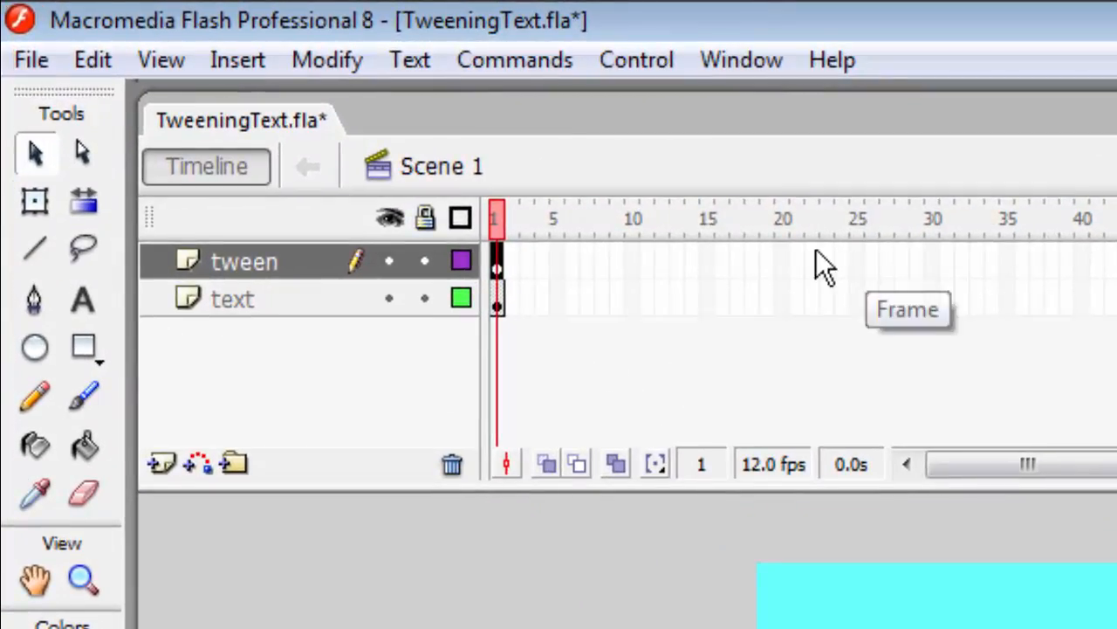
pyautogui.click(784, 262)
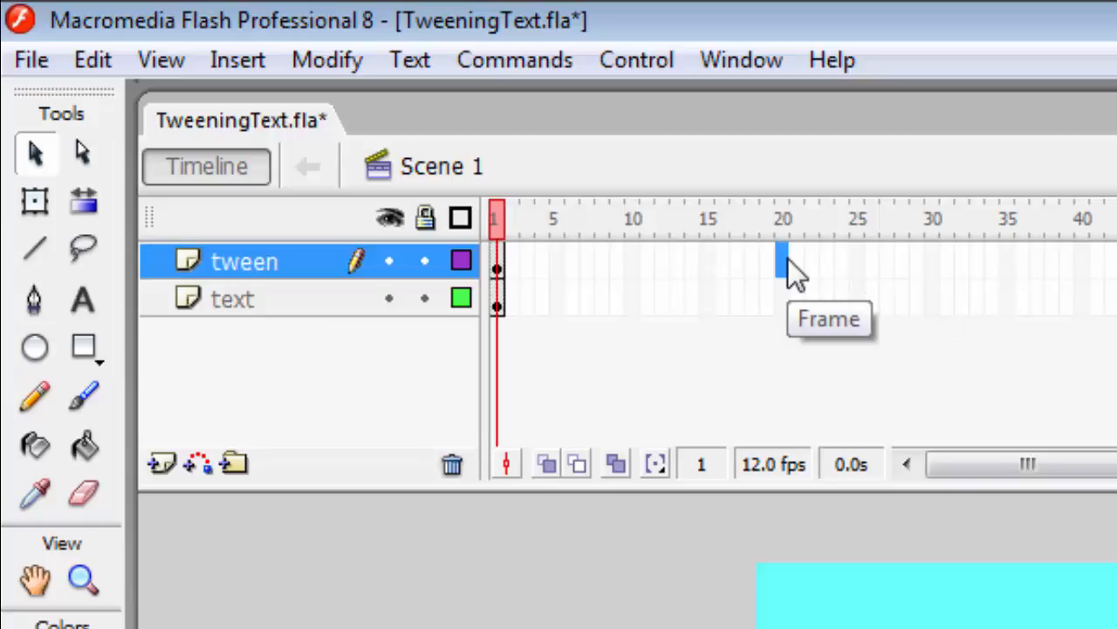
pyautogui.press('F6')
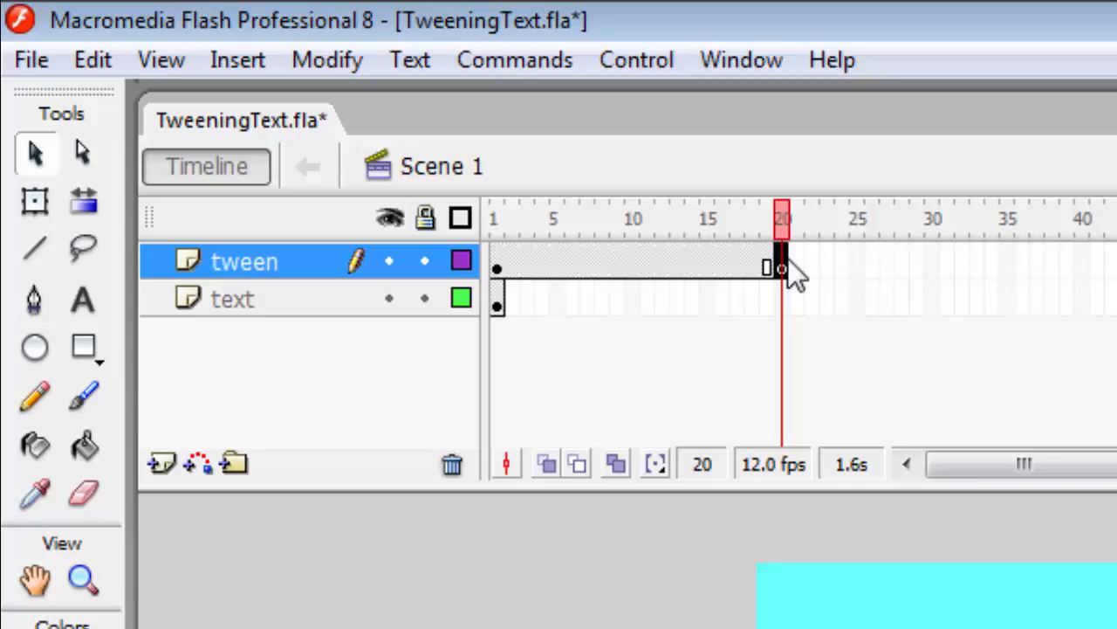
pyautogui.click(497, 266)
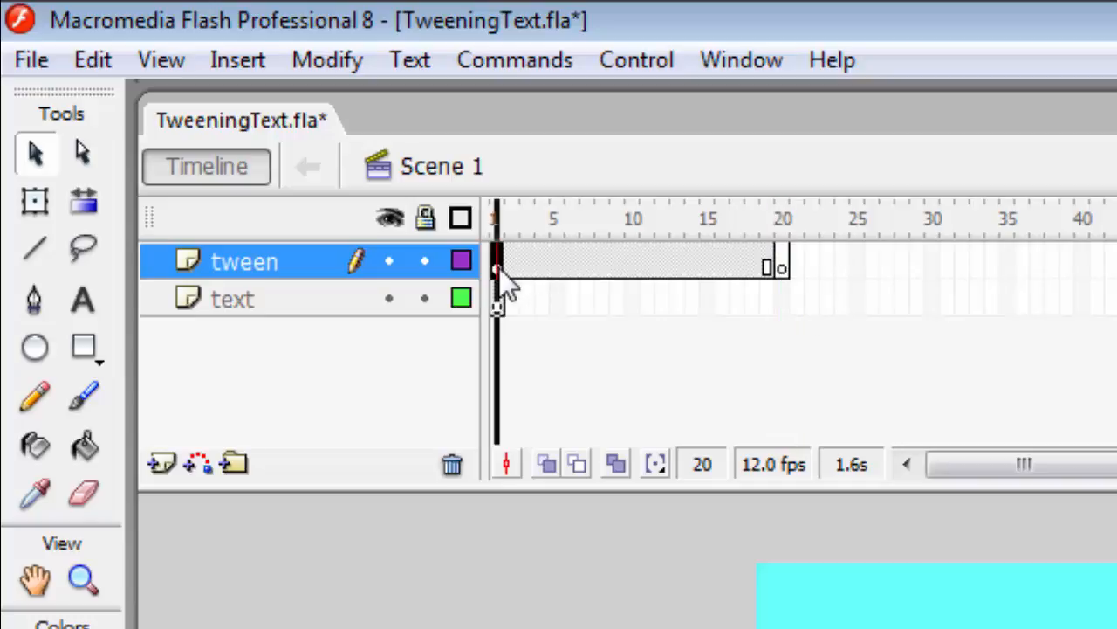
pyautogui.click(782, 265)
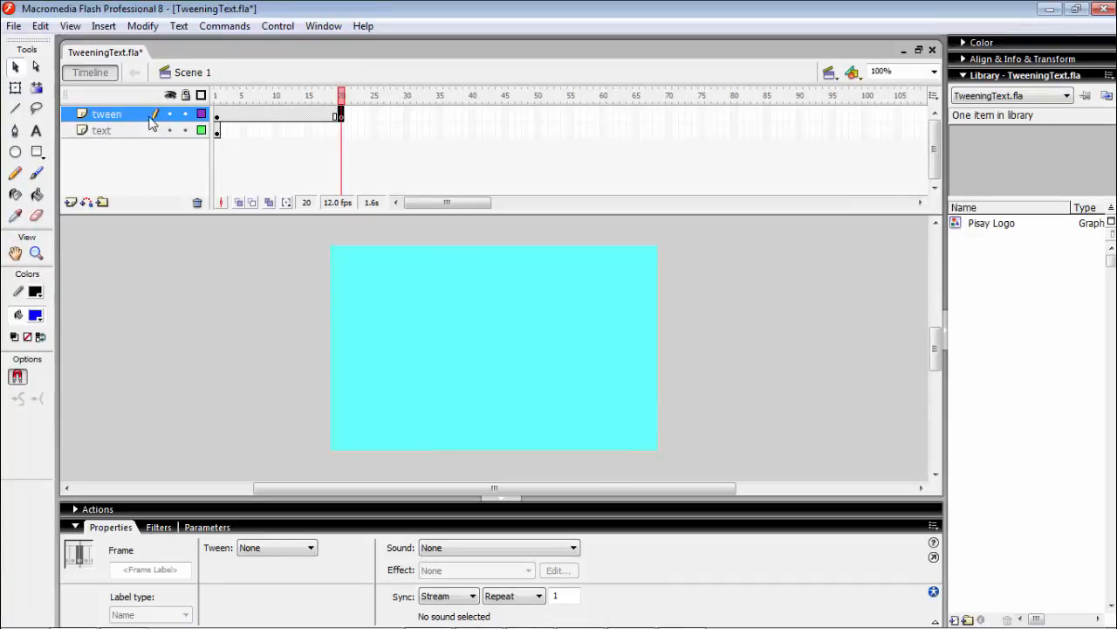
# Extend the text layer to frame 20 by inserting a frame, and check its contents at frames 1 and 20.
pyautogui.click(218, 133)
pyautogui.click(218, 133)
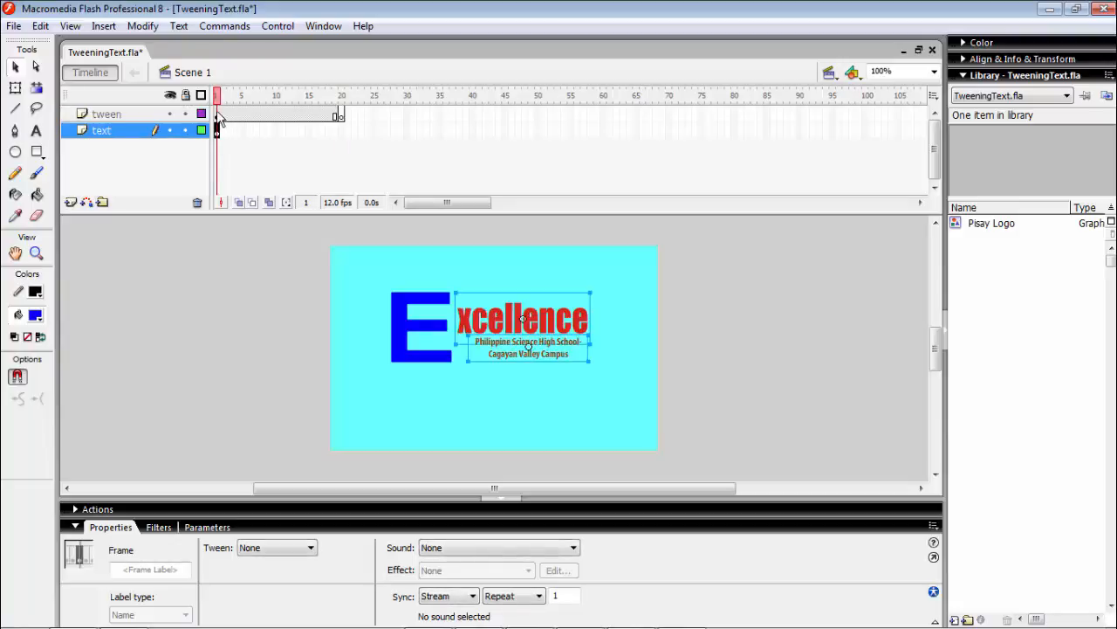
pyautogui.click(217, 114)
pyautogui.moveTo(218, 96); pyautogui.dragTo(354, 98)
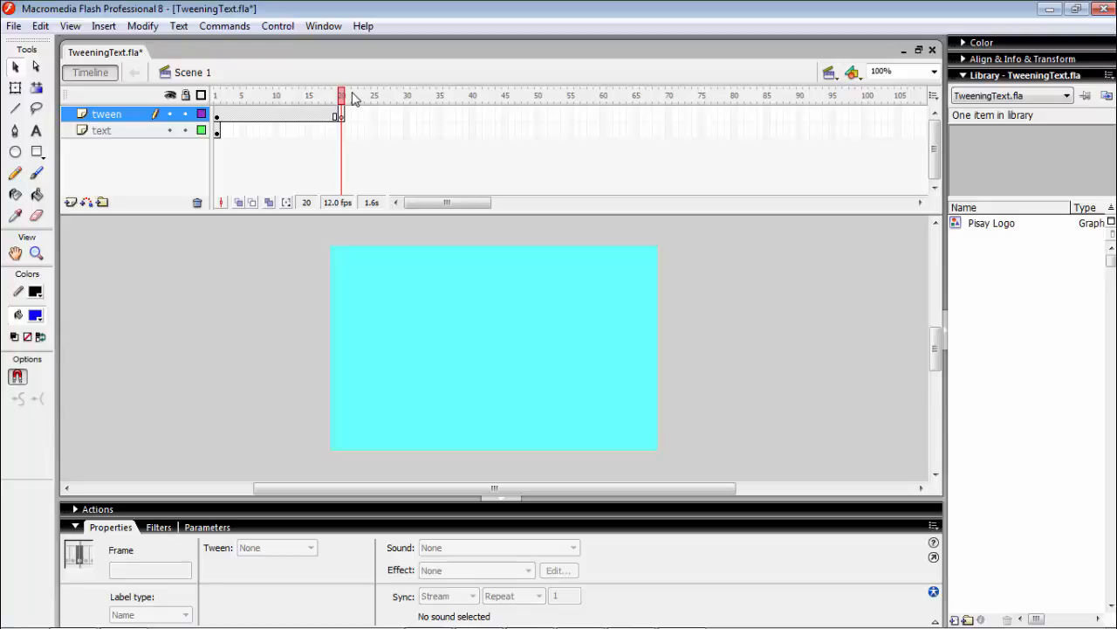
pyautogui.click(341, 137)
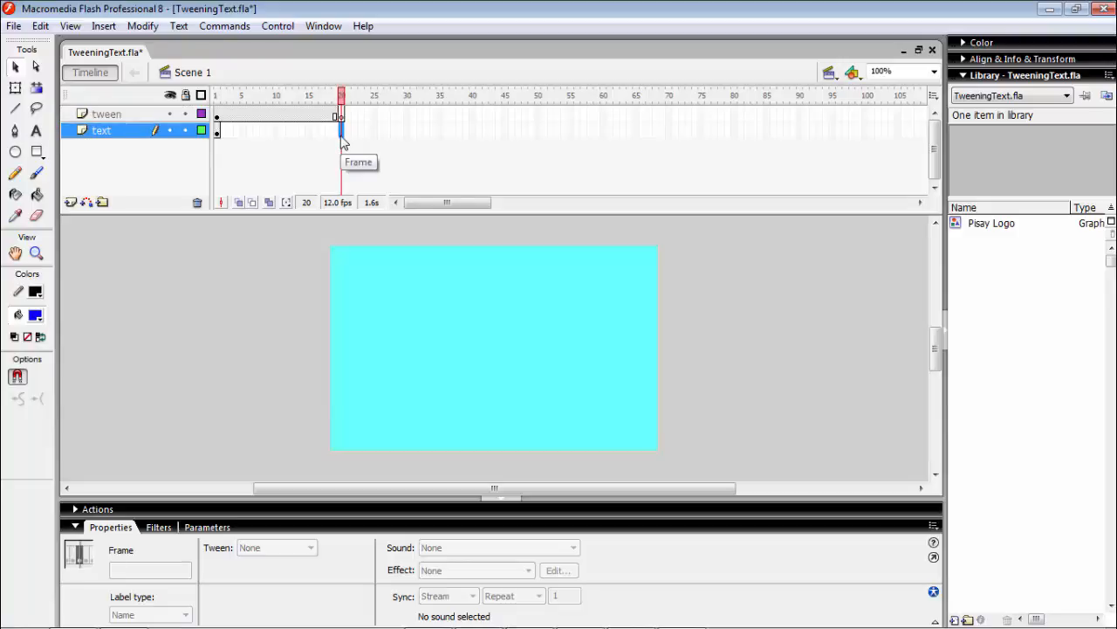
pyautogui.press('F6')
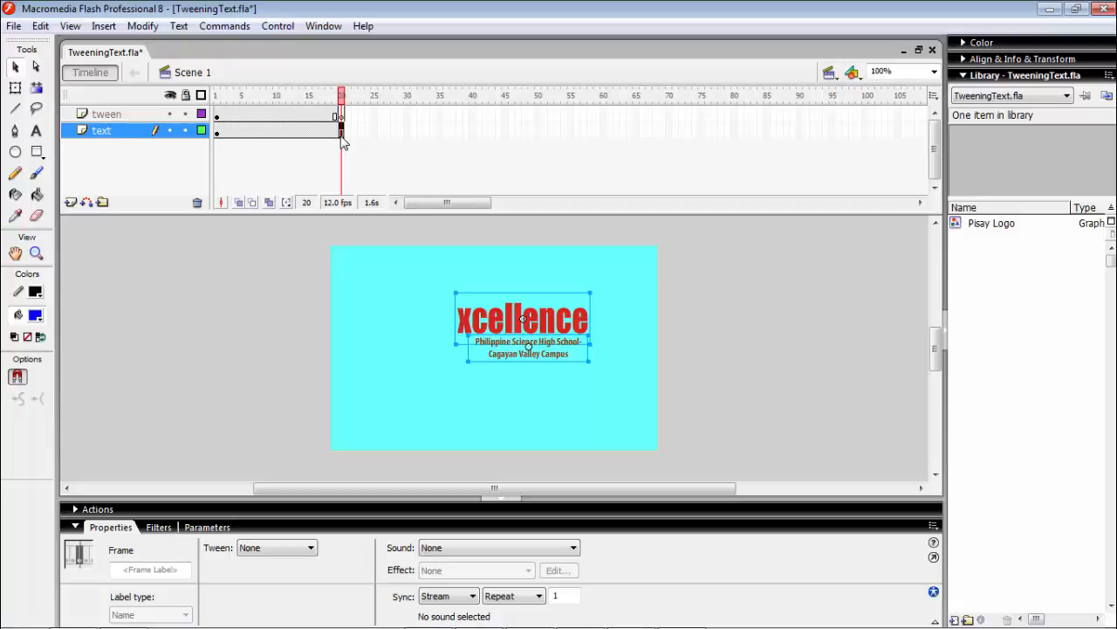
pyautogui.click(218, 132)
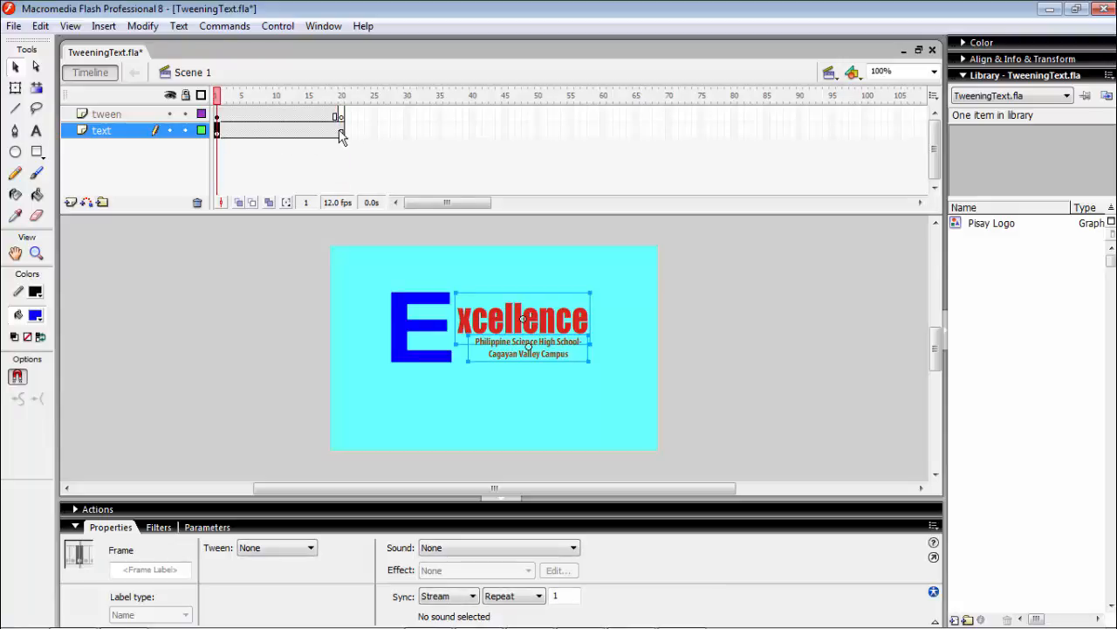
pyautogui.click(342, 133)
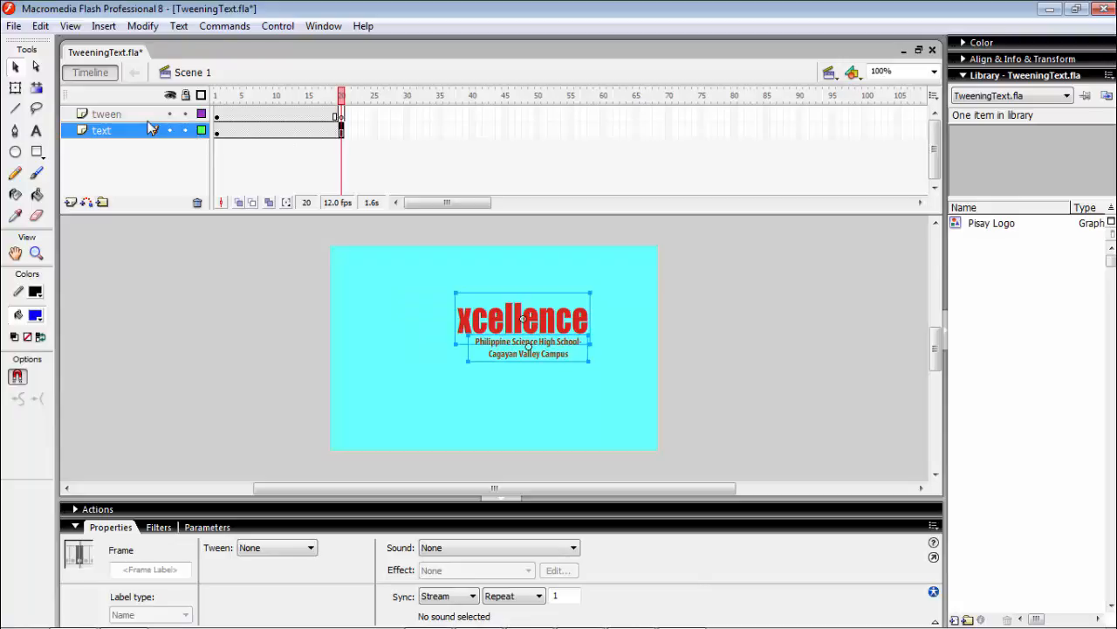
# Place the Pisay Logo symbol from the library before "xcellence" at frame 20 of the tween layer.
pyautogui.click(108, 115)
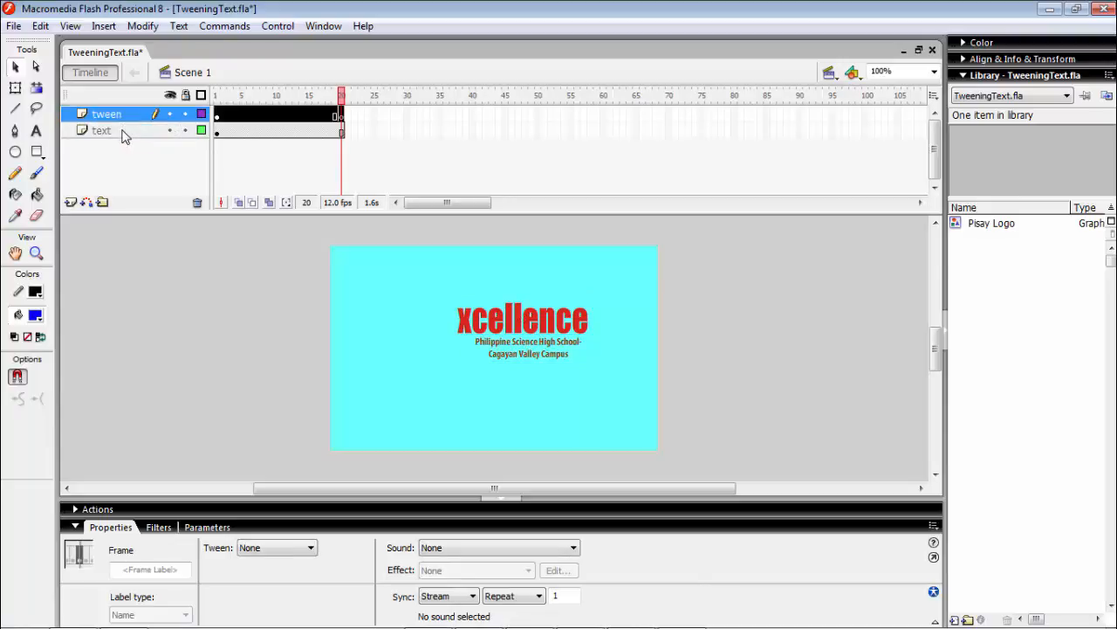
pyautogui.click(119, 132)
pyautogui.click(117, 113)
pyautogui.moveTo(341, 98); pyautogui.dragTo(220, 114)
pyautogui.click(216, 114)
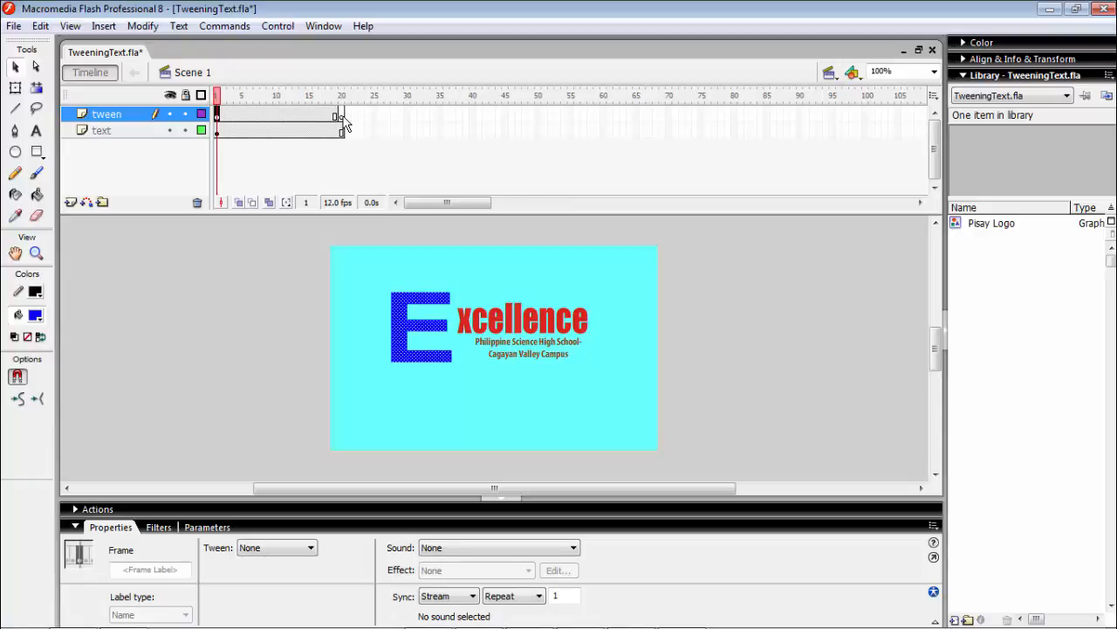
pyautogui.click(341, 116)
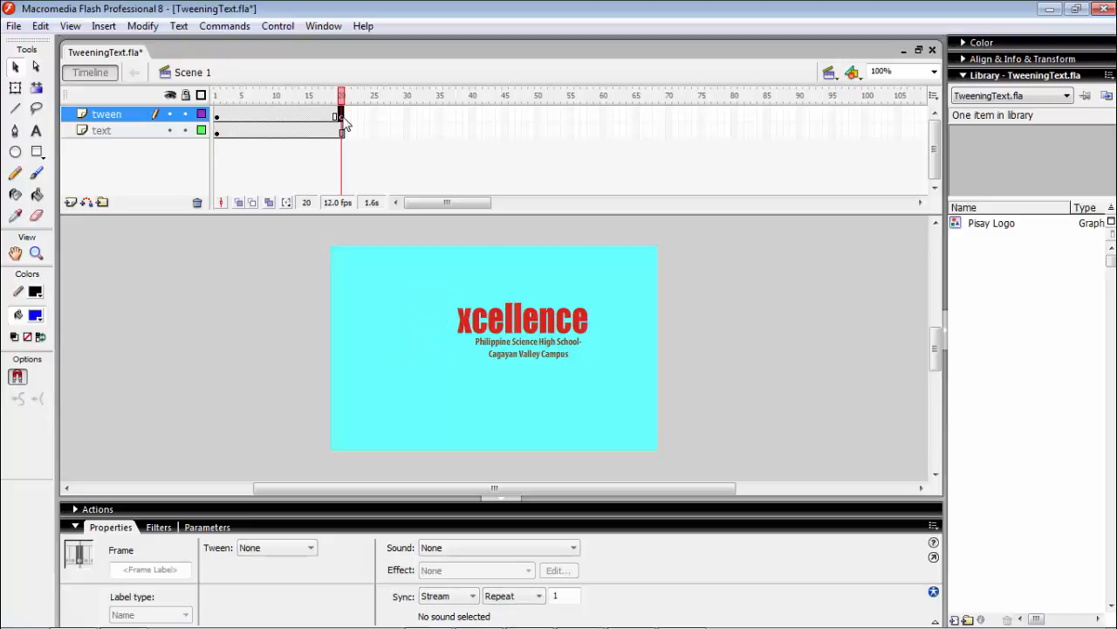
pyautogui.click(958, 229)
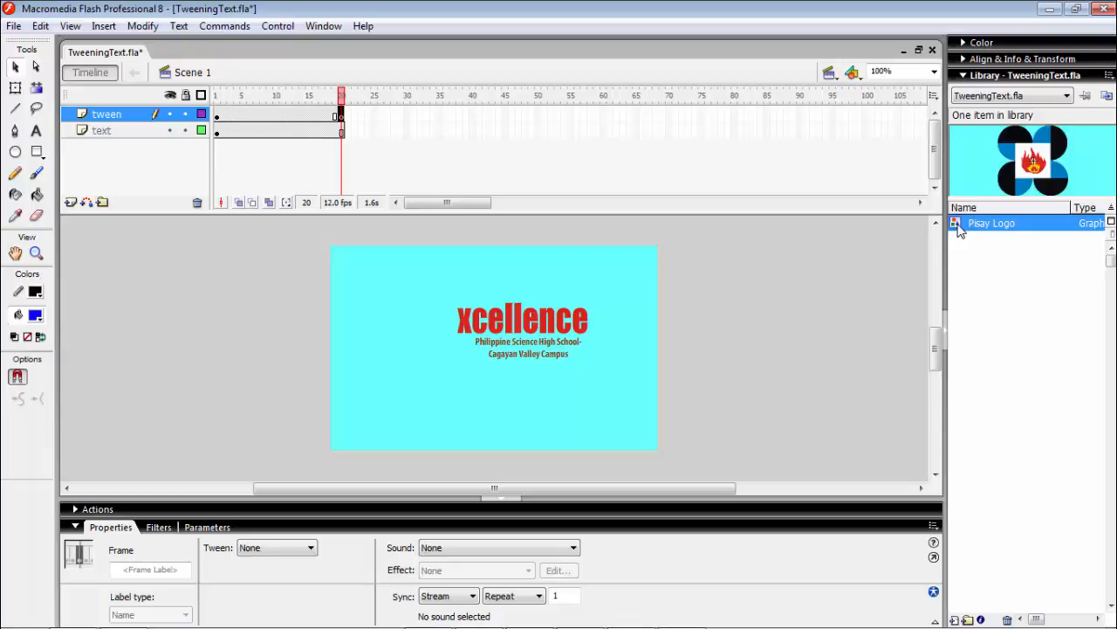
pyautogui.moveTo(958, 227); pyautogui.dragTo(425, 338)
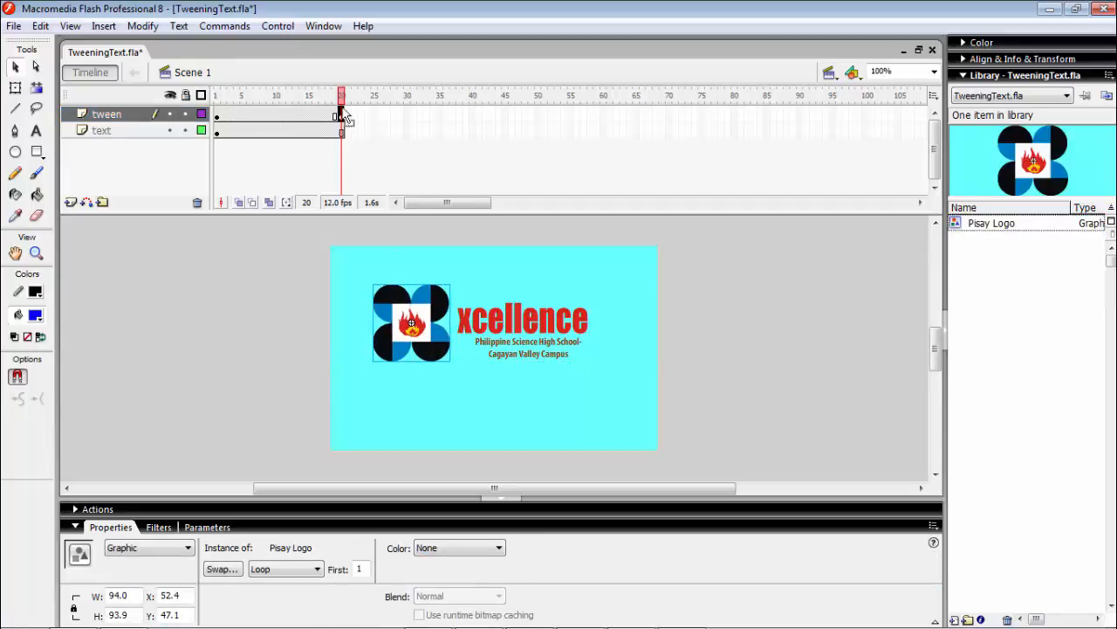
pyautogui.click(217, 115)
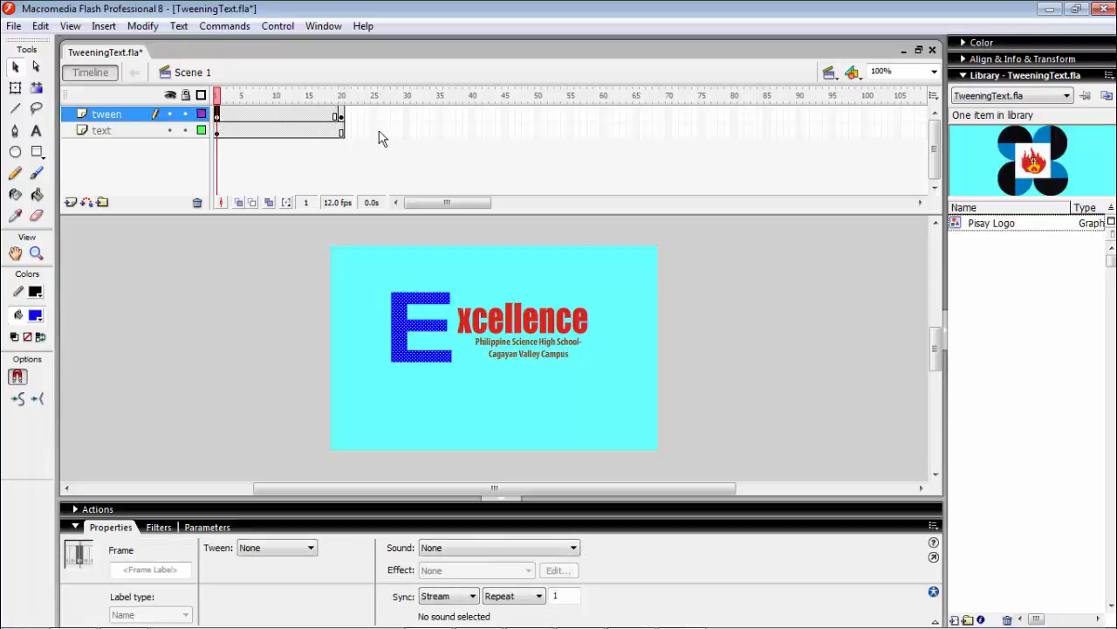
pyautogui.click(340, 116)
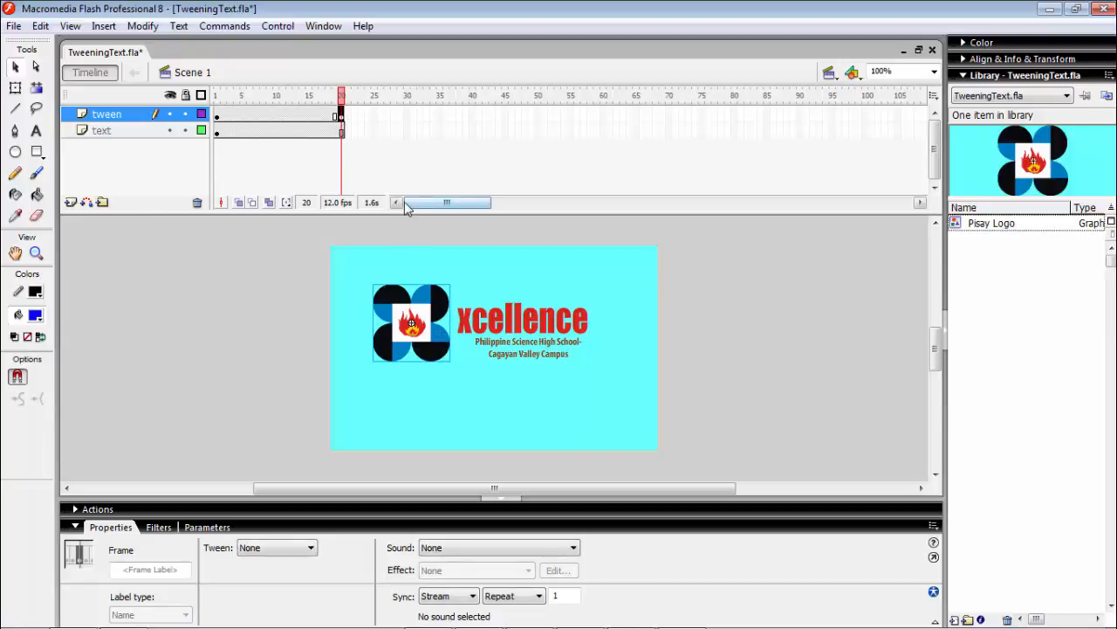
# Break apart the Pisay Logo instance at frame 20 of the tween layer into an editable shape.
pyautogui.moveTo(341, 95)
pyautogui.mouseDown()
pyautogui.moveTo(185, 98)
pyautogui.moveTo(336, 94)
pyautogui.mouseUp()
pyautogui.click(283, 114)
pyautogui.click(342, 114)
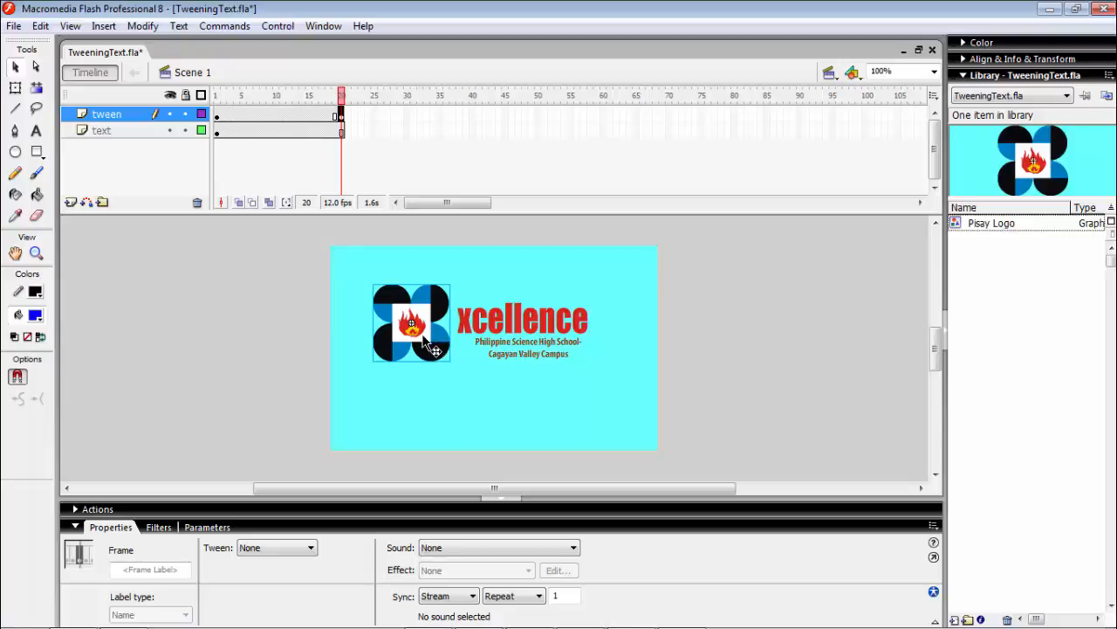
pyautogui.rightClick(423, 336)
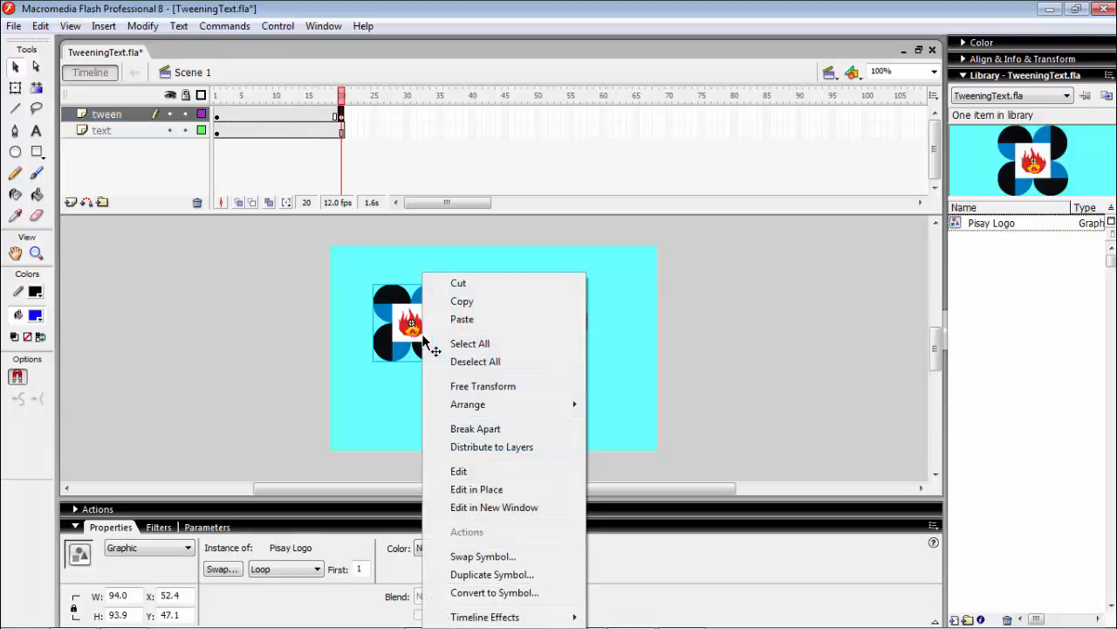
pyautogui.click(512, 435)
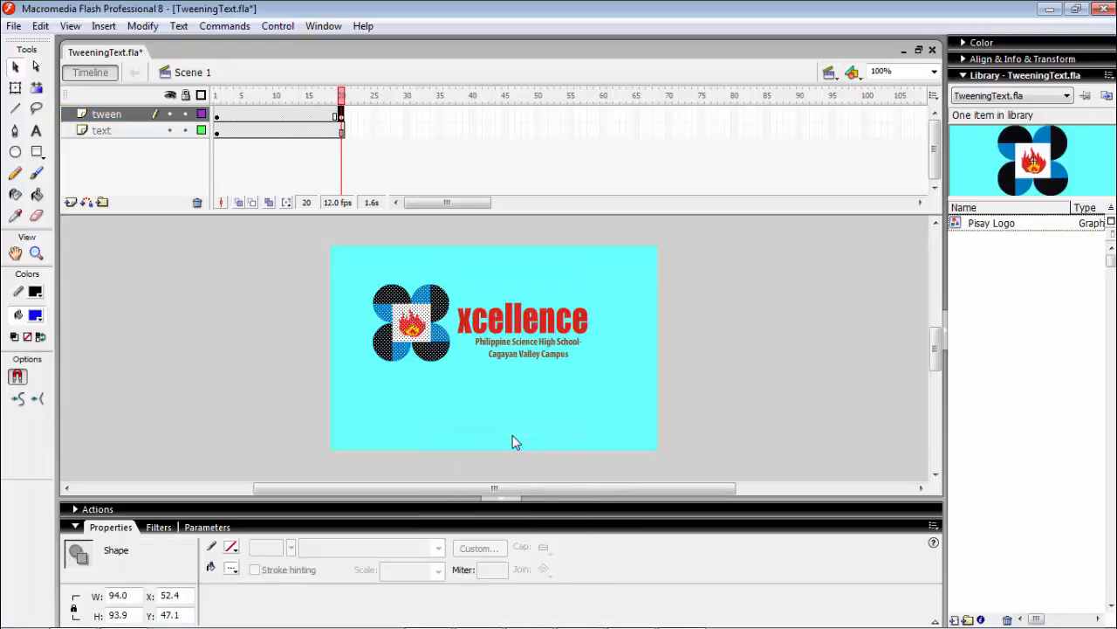
# Apply a Shape tween to the span between the keyframes at frames 1 and 20 of the tween layer.
pyautogui.moveTo(341, 94); pyautogui.dragTo(337, 120)
pyautogui.click(340, 123)
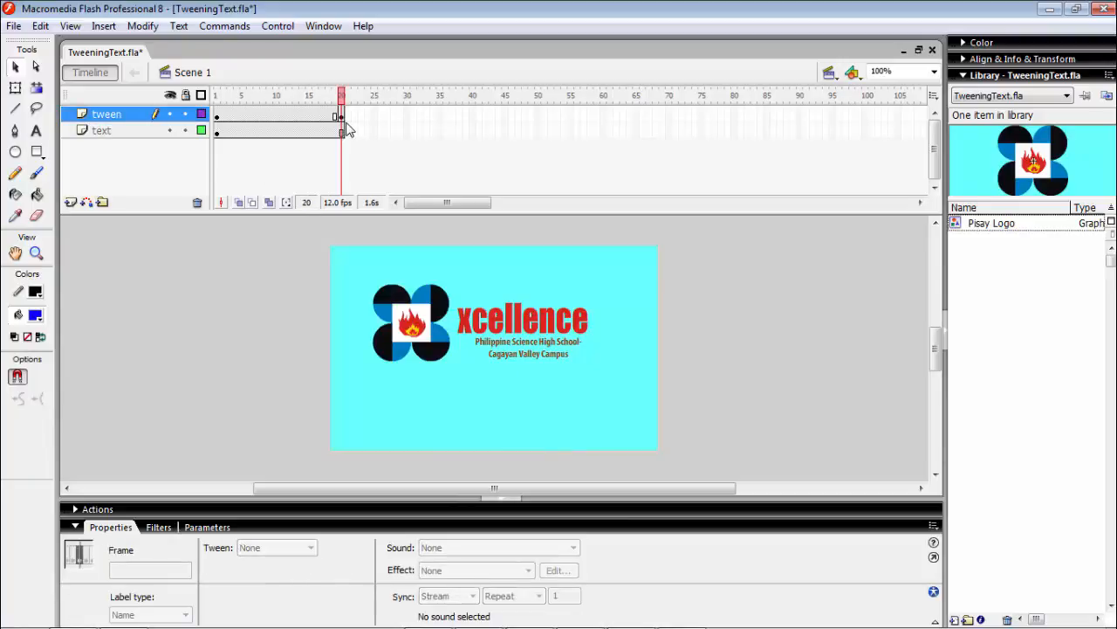
pyautogui.click(271, 115)
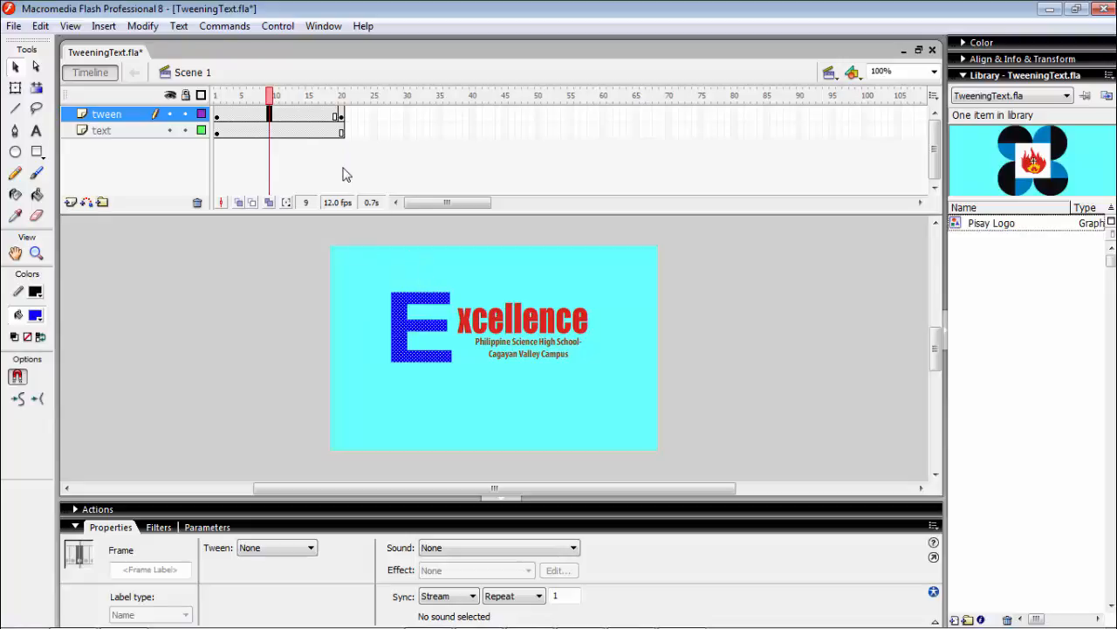
pyautogui.click(282, 114)
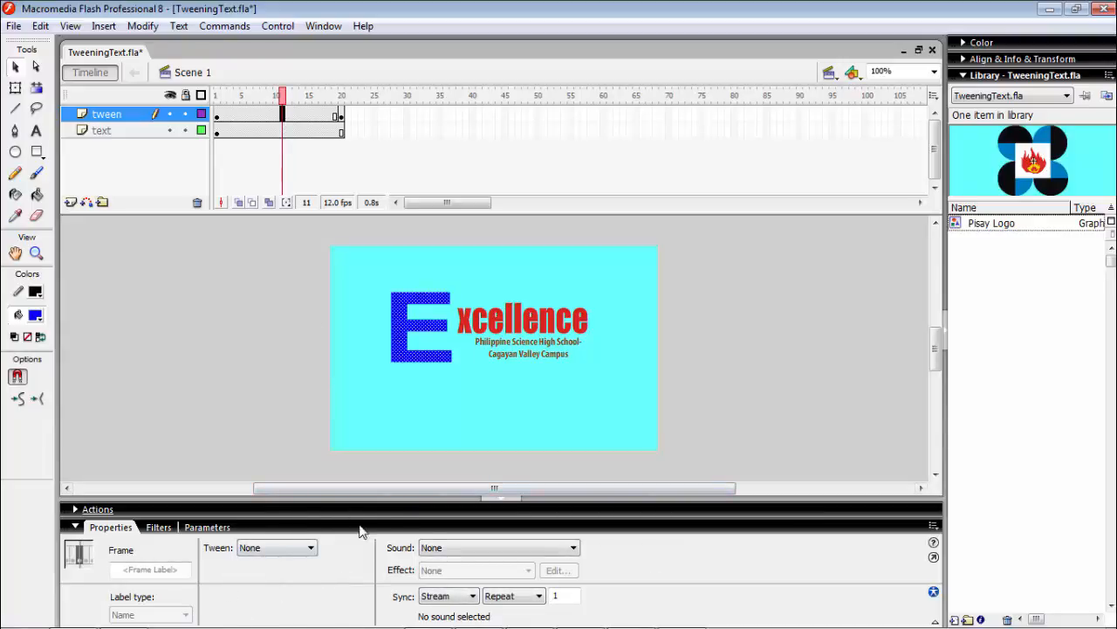
pyautogui.click(279, 550)
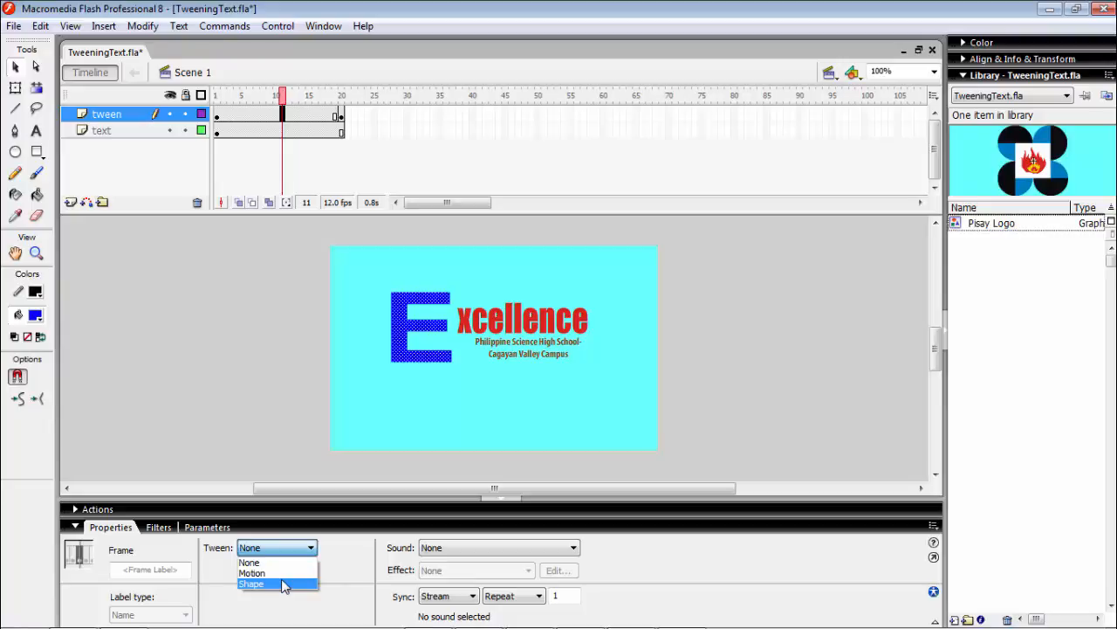
pyautogui.click(284, 583)
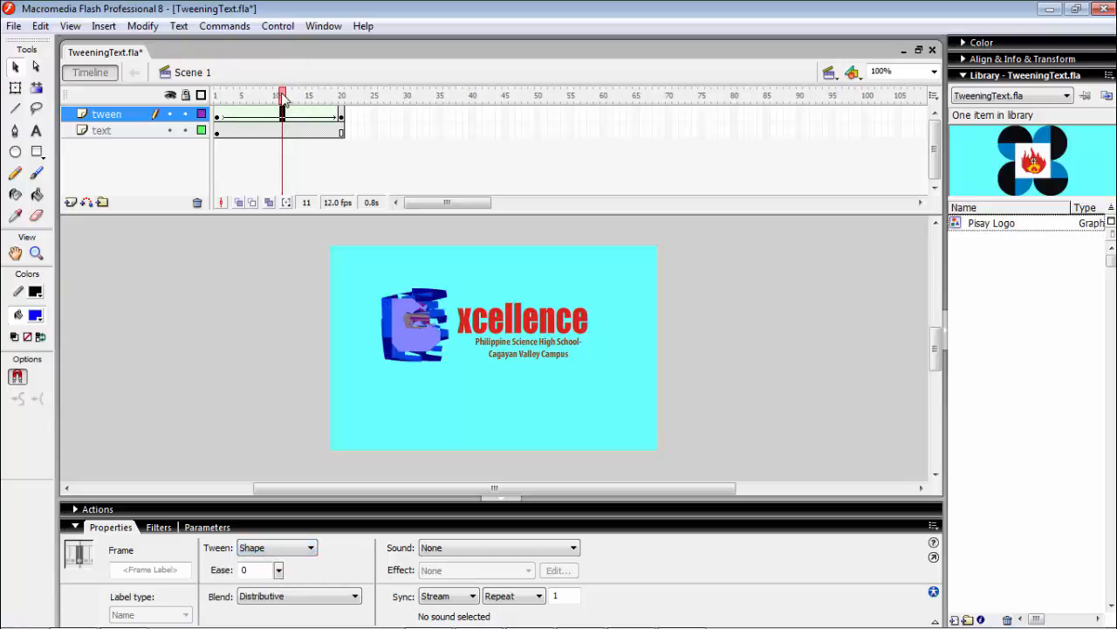
# Scrub the shape tween back to frame 1 and preview the animation as a test movie.
pyautogui.moveTo(281, 97); pyautogui.dragTo(218, 129)
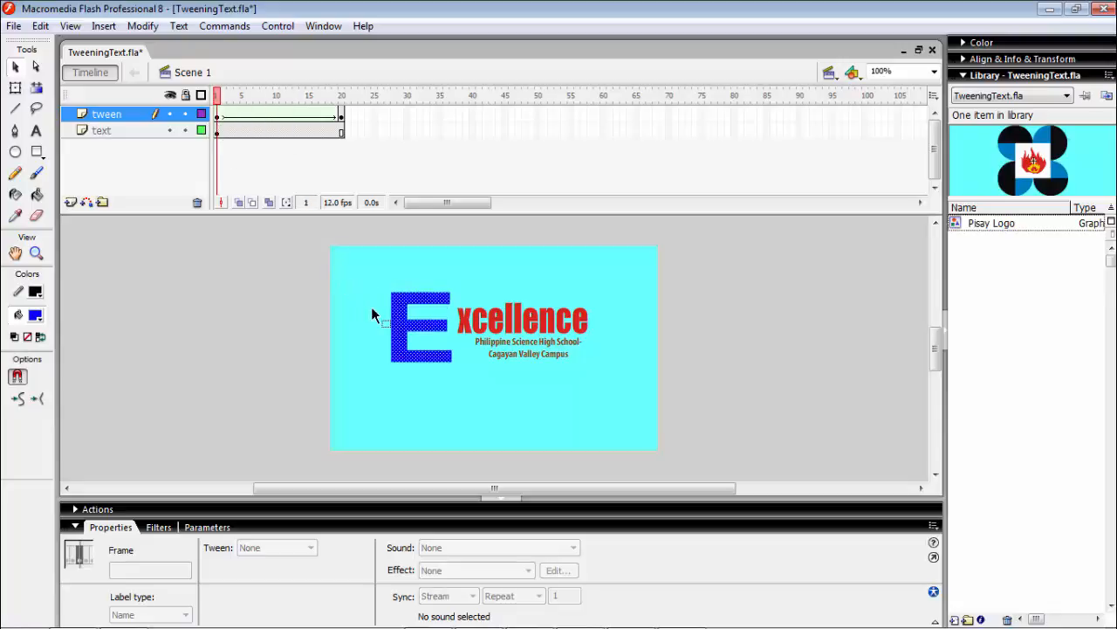
pyautogui.hotkey('ctrl', 'Return')
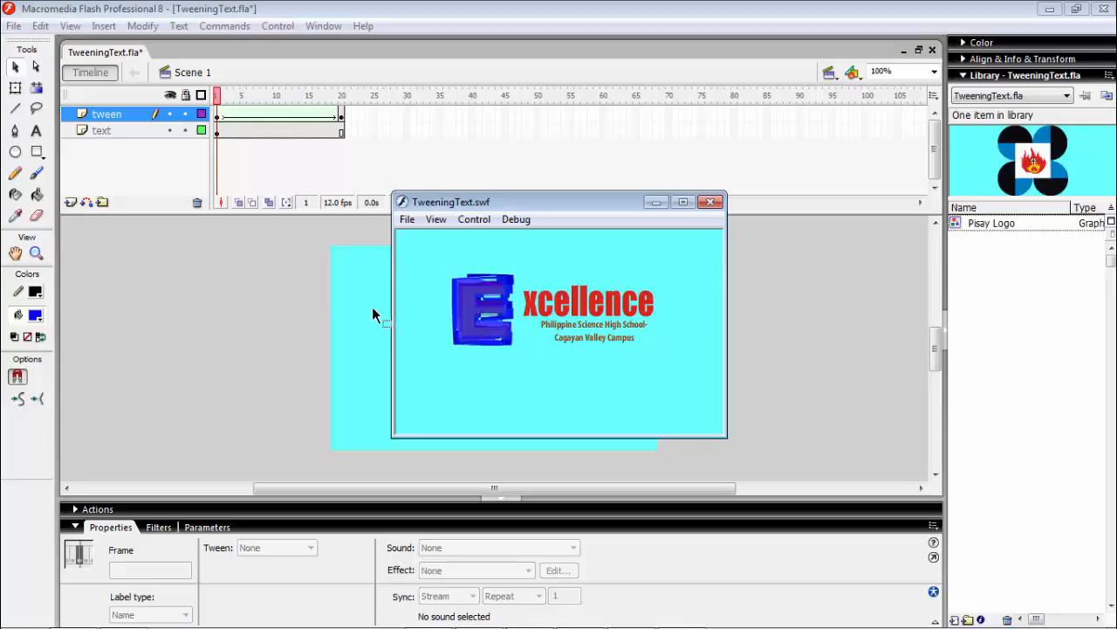
pyautogui.click(711, 203)
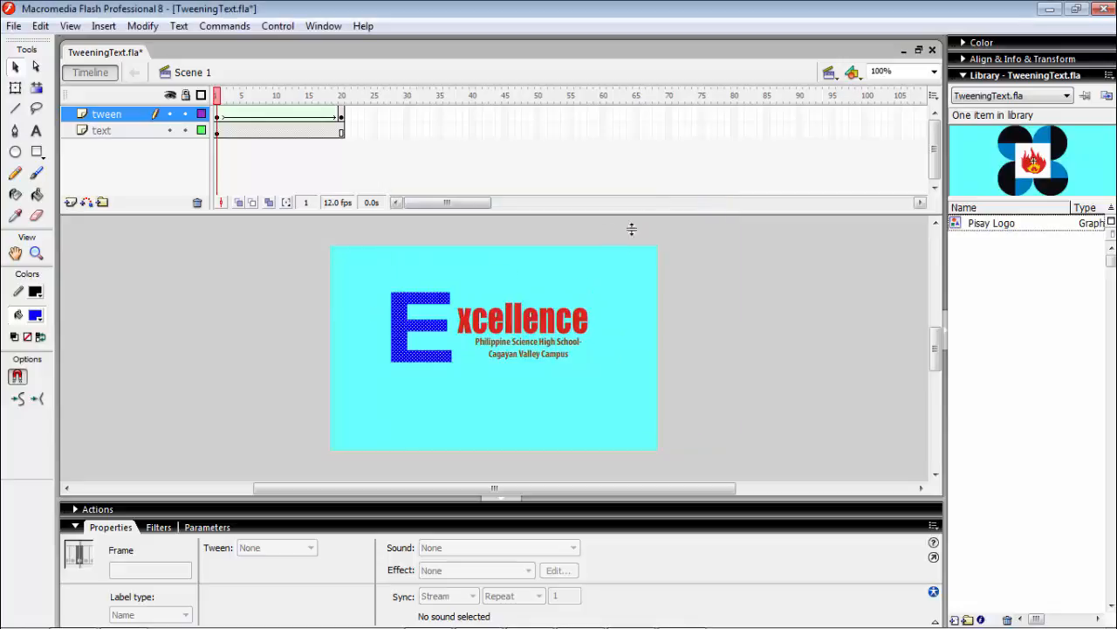
# Extend both the tween and text layers to frame 35 by inserting frames to hold the logo and text.
pyautogui.click(343, 116)
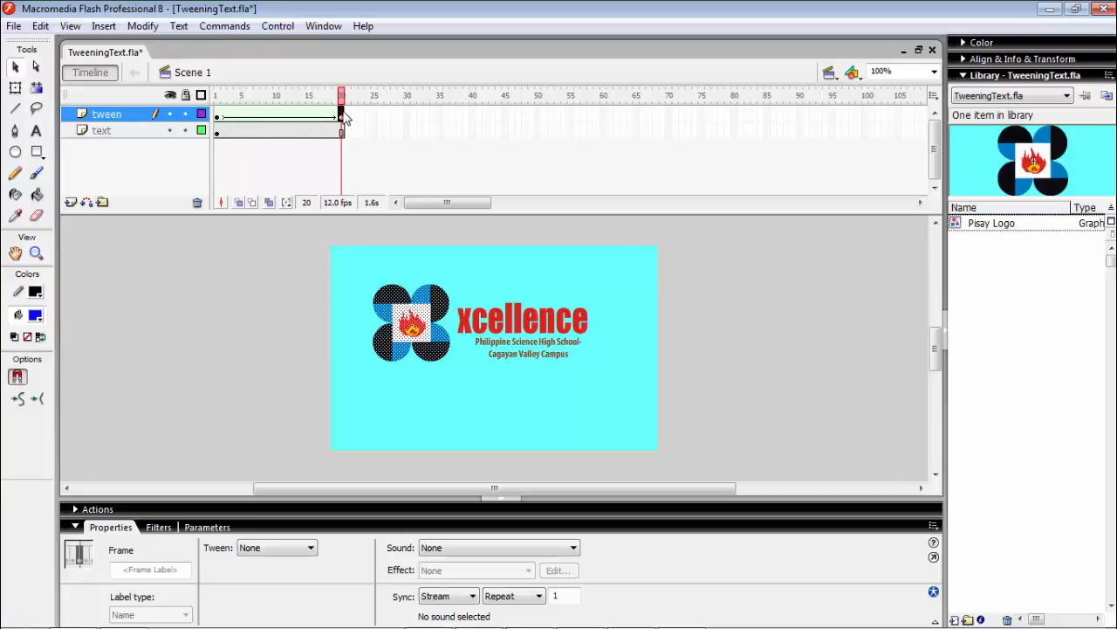
pyautogui.click(439, 114)
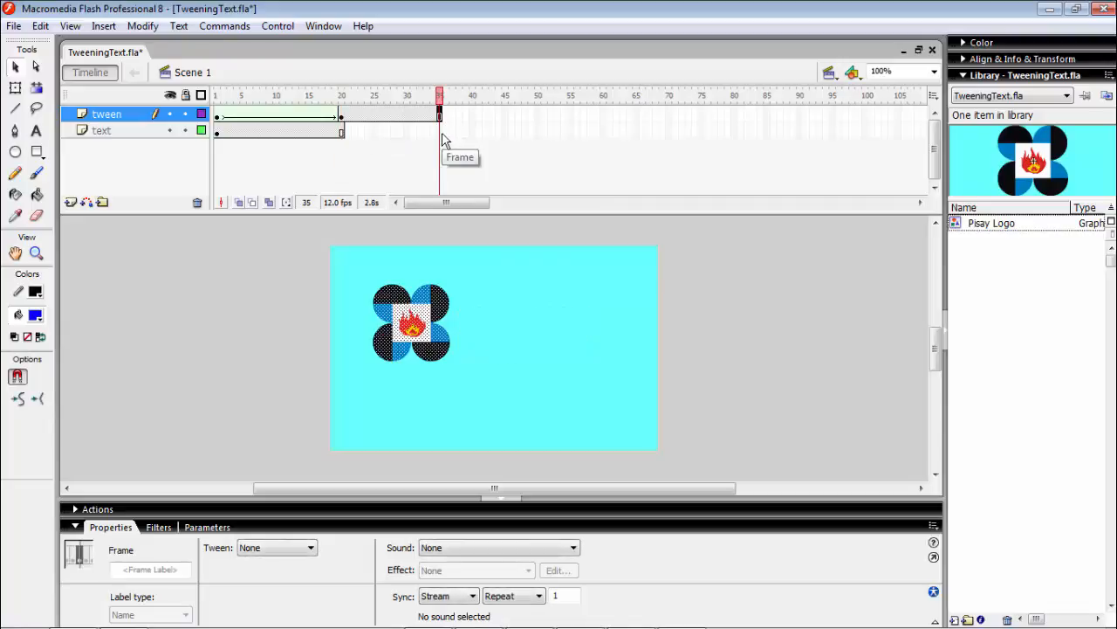
pyautogui.click(441, 132)
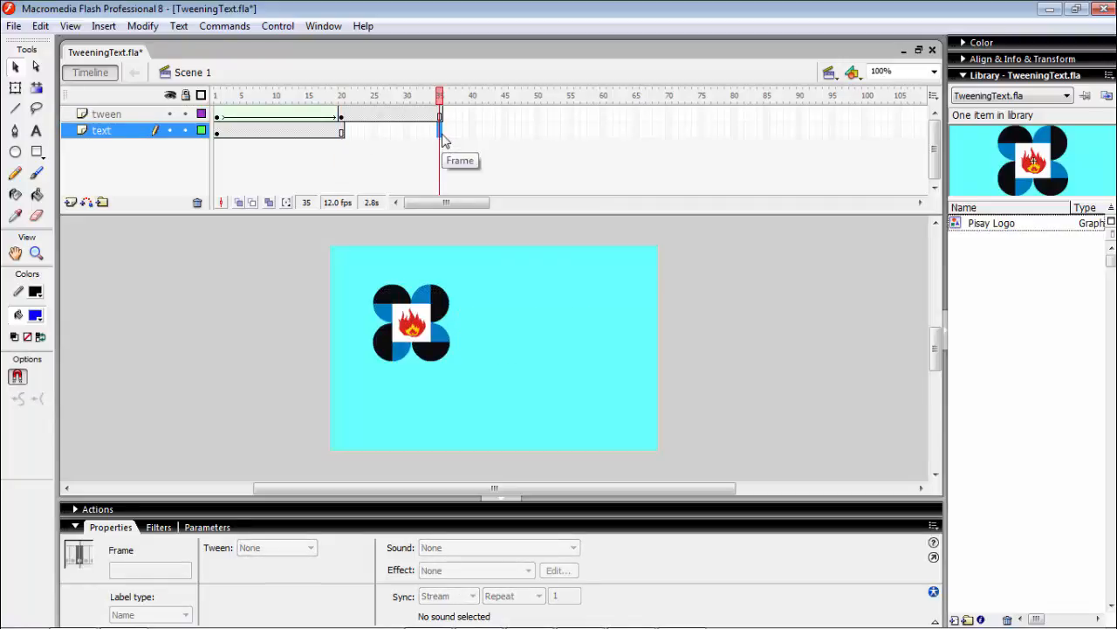
pyautogui.press('F5')
# Rewind to frame 1 and test the extended movie twice, closing each preview.
pyautogui.moveTo(440, 94); pyautogui.dragTo(210, 95)
pyautogui.hotkey('ctrl', 'Return')
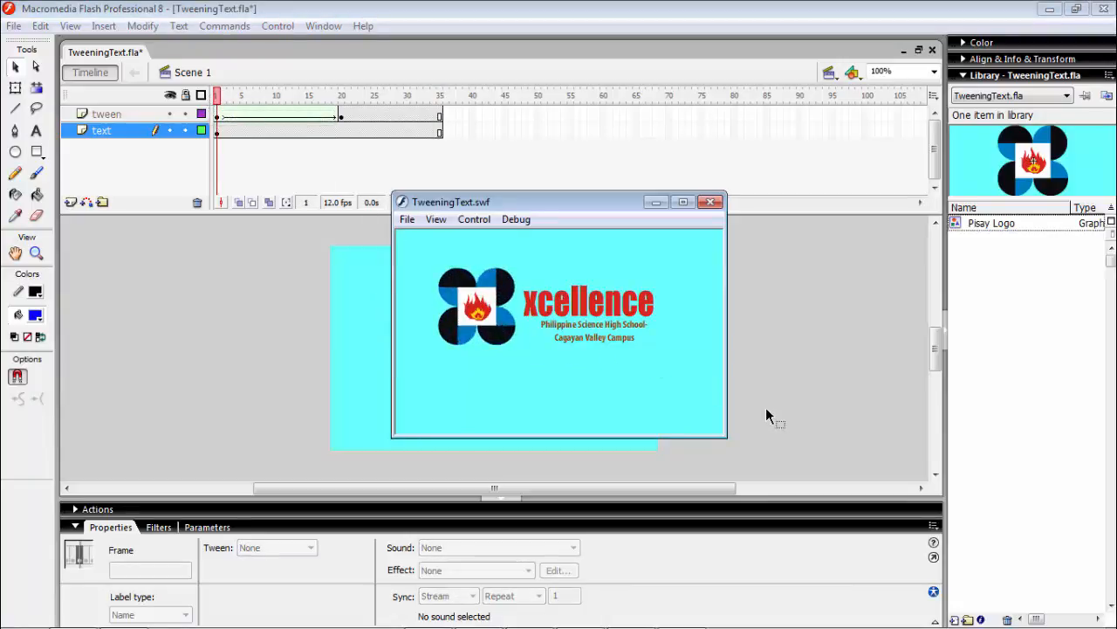
pyautogui.click(710, 203)
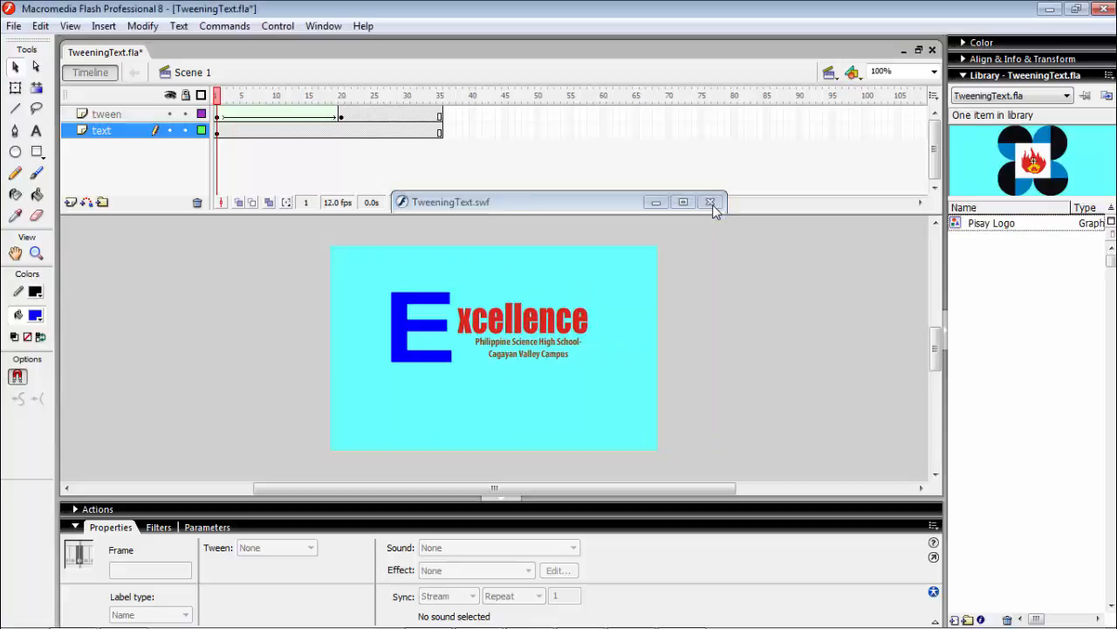
pyautogui.hotkey('ctrl', 'Return')
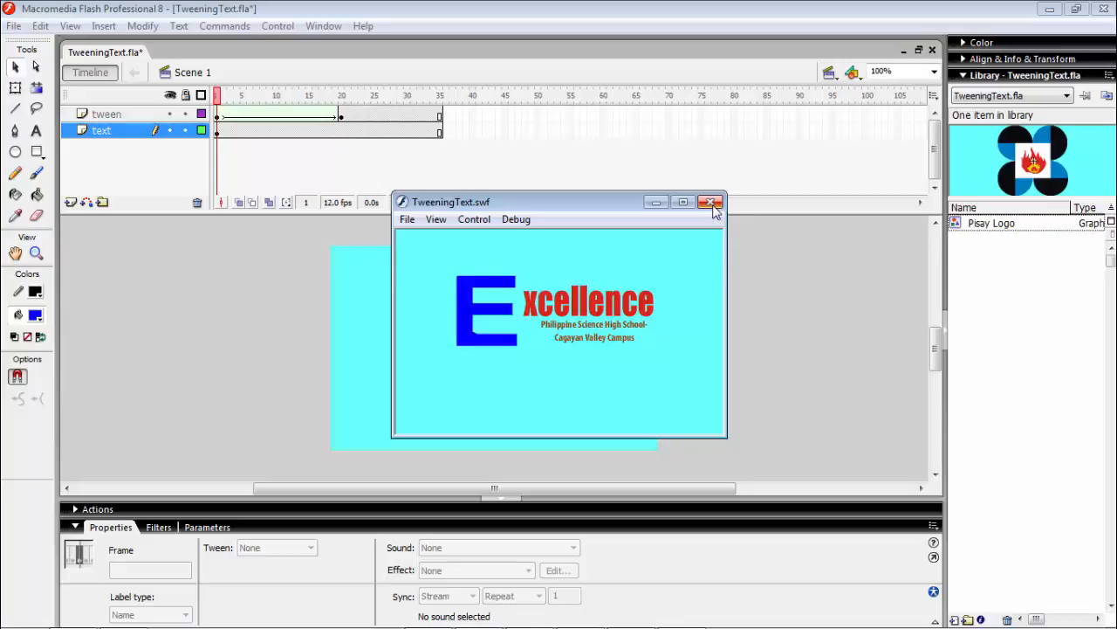
pyautogui.click(711, 203)
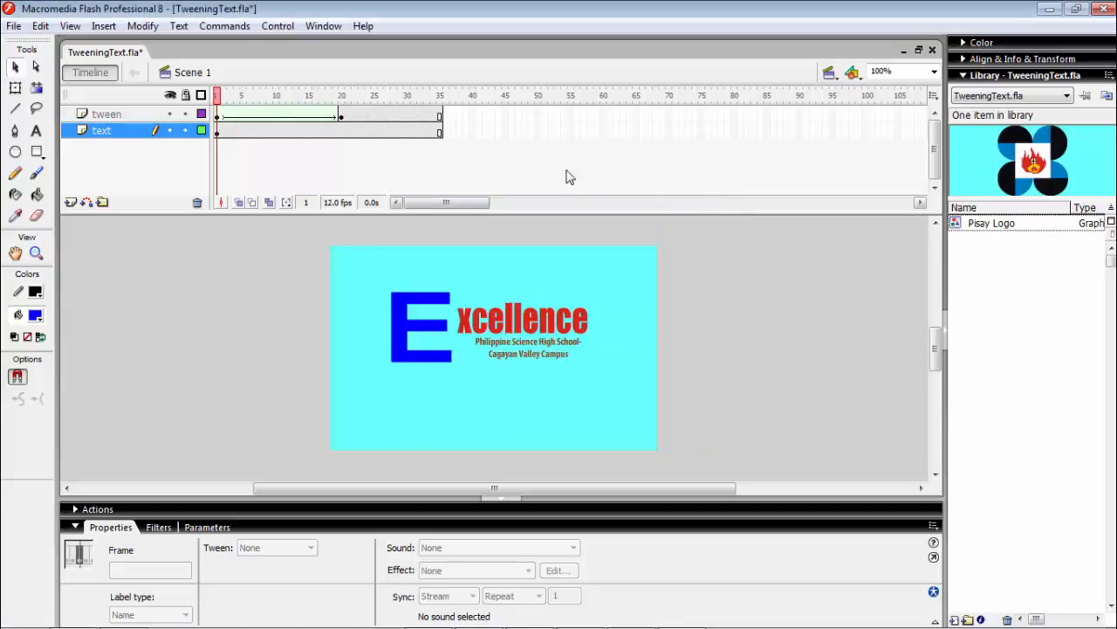
# Export the movie to the Desktop as a Flash Movie (*.swf), named MM_ShapeTween_ followed by the author's name, with the default export settings.
pyautogui.click(14, 27)
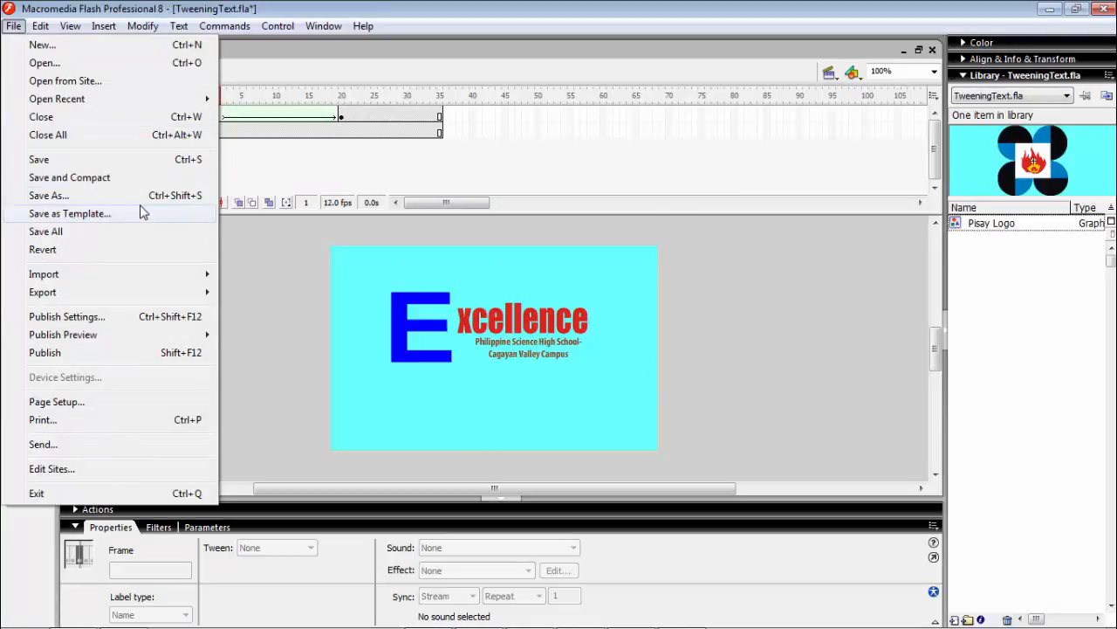
pyautogui.moveTo(166, 297)
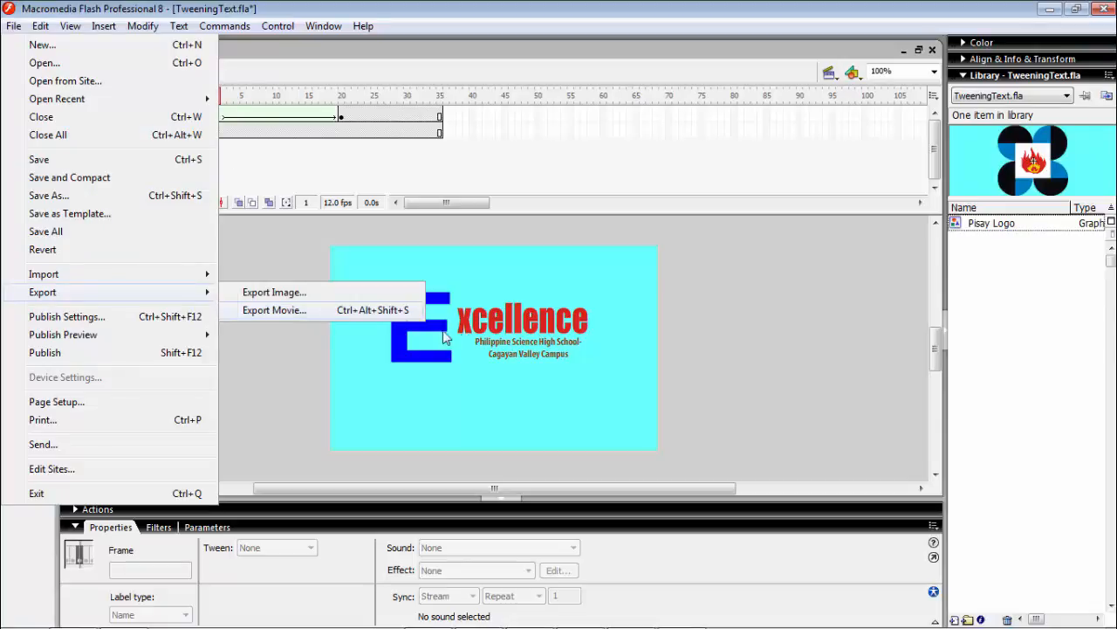
pyautogui.click(340, 312)
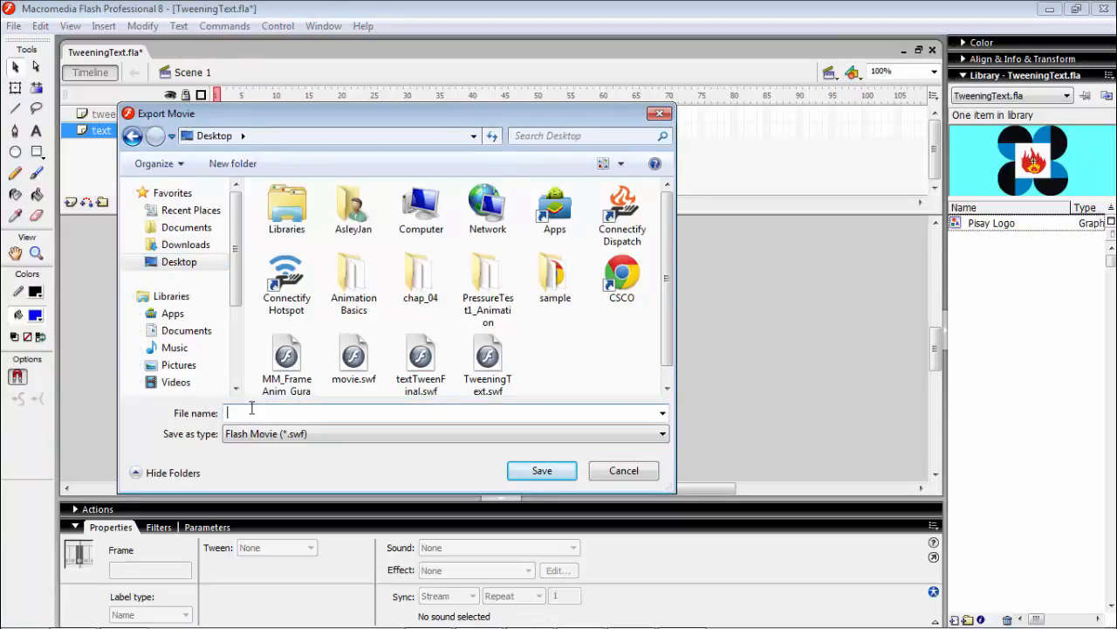
pyautogui.write('MM')
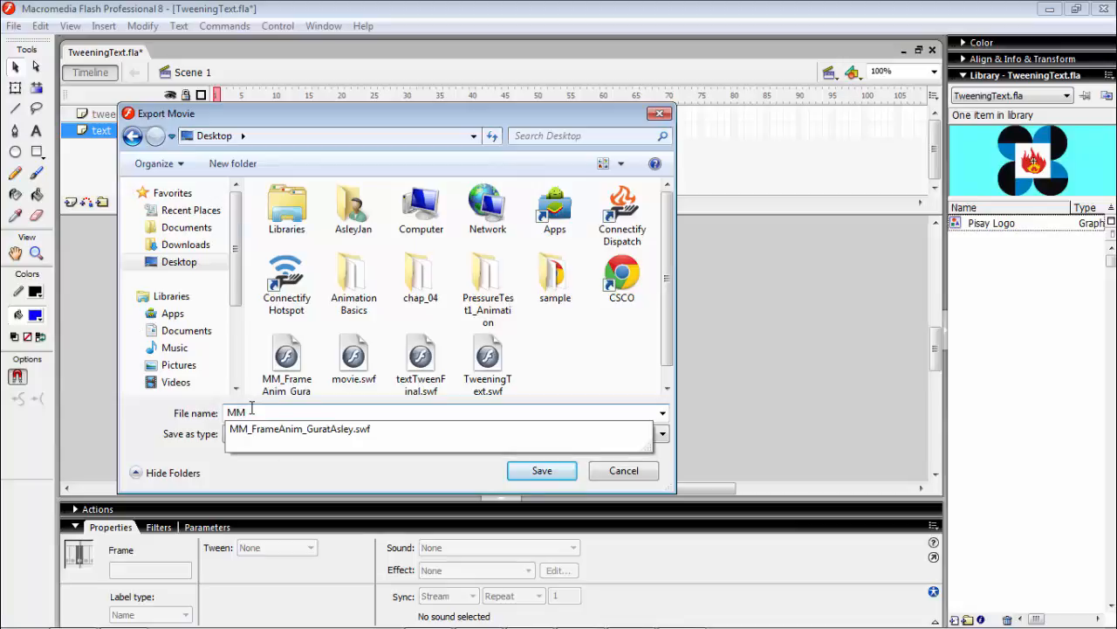
pyautogui.write('_ShapeTY')
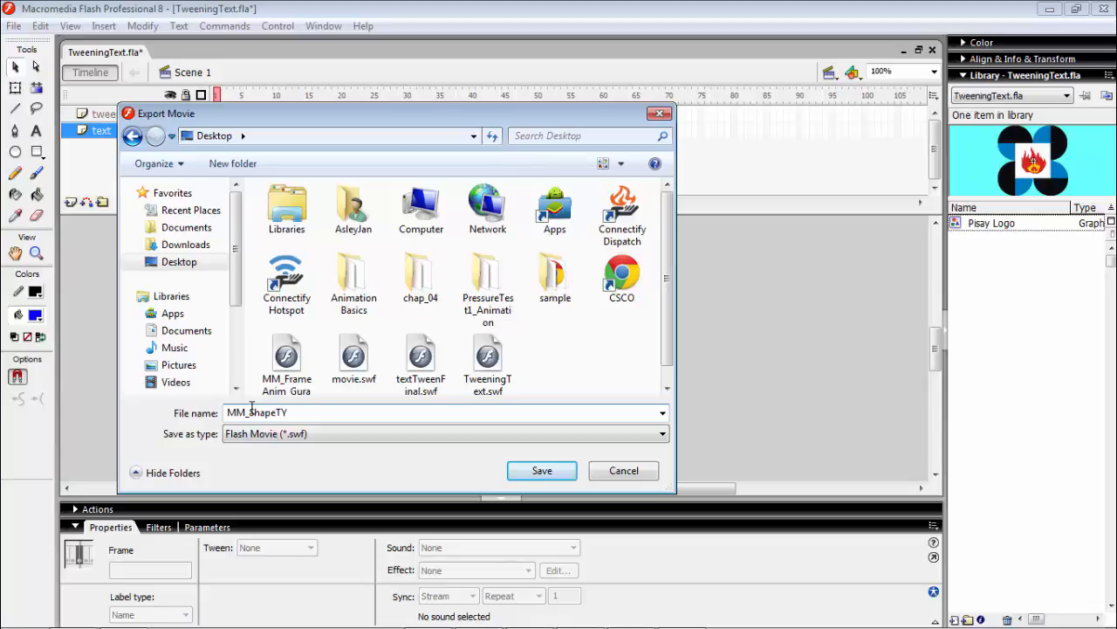
pyautogui.press('BackSpace')
pyautogui.write('ween_GuratAsley')
pyautogui.click(548, 474)
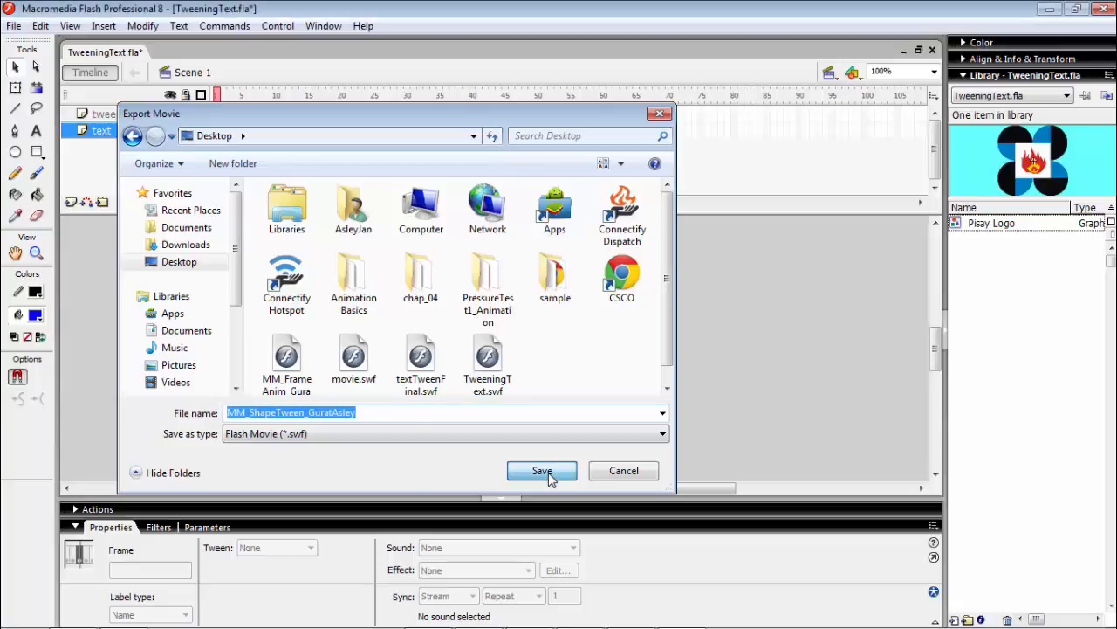
pyautogui.click(593, 505)
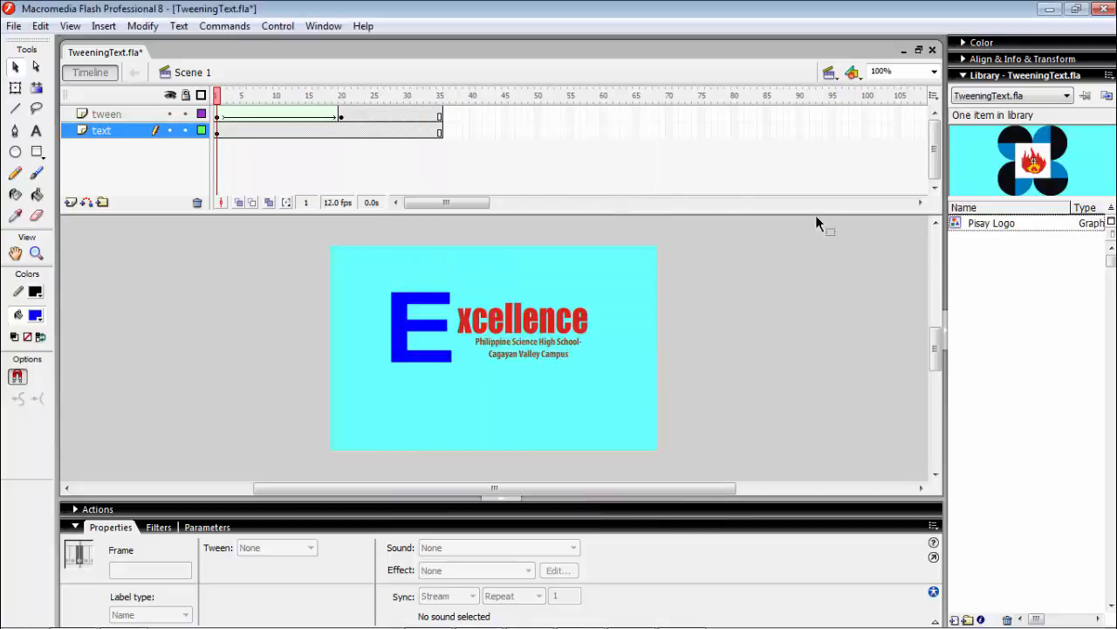
# Switch to the desktop, play the exported MM_ShapeTween file in Flash Player, and close the player.
pyautogui.click(1051, 9)
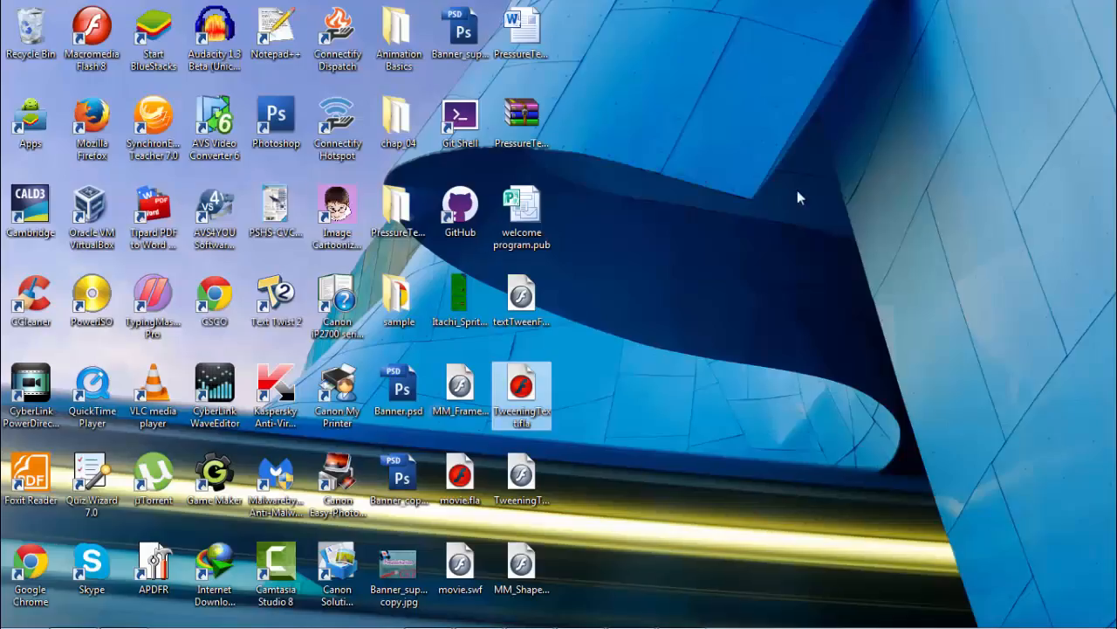
pyautogui.click(525, 568)
pyautogui.doubleClick(524, 567)
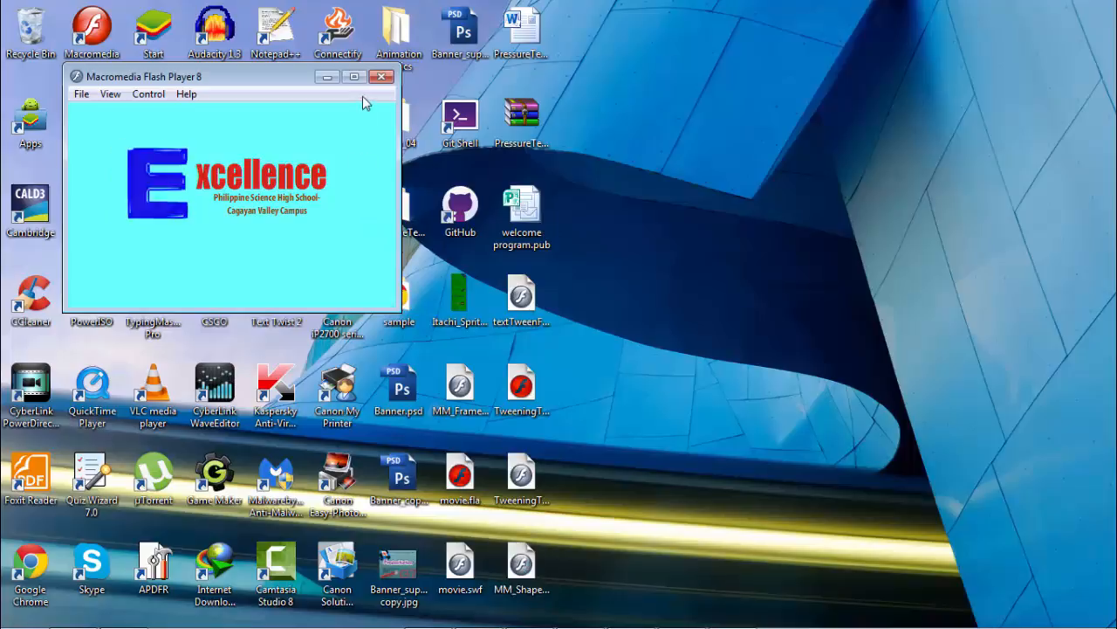
pyautogui.click(380, 77)
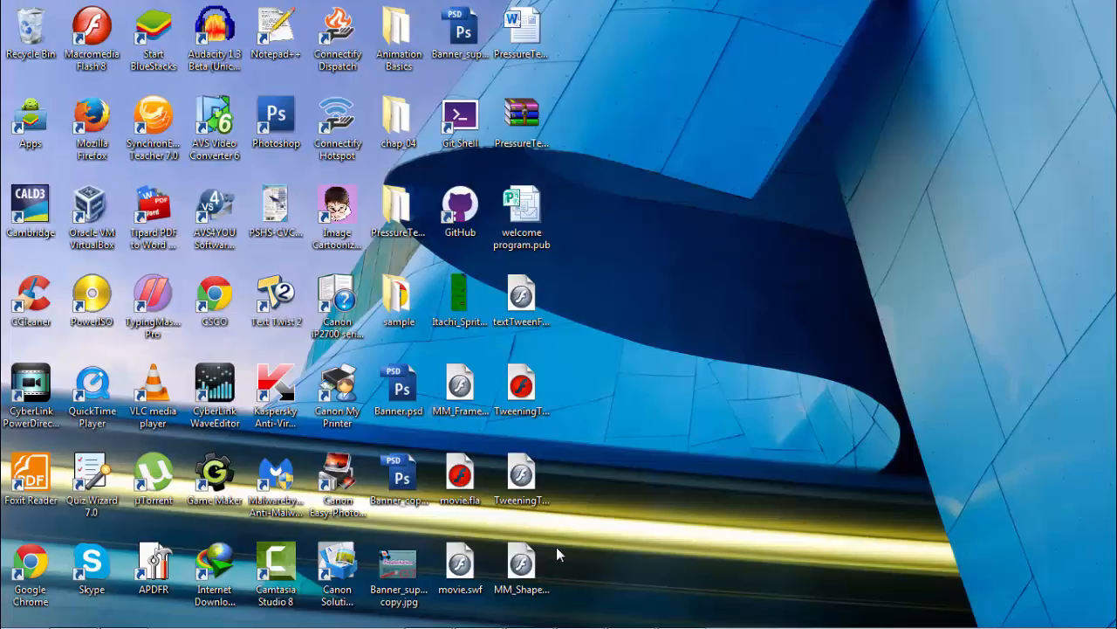
pyautogui.moveTo(691, 618)
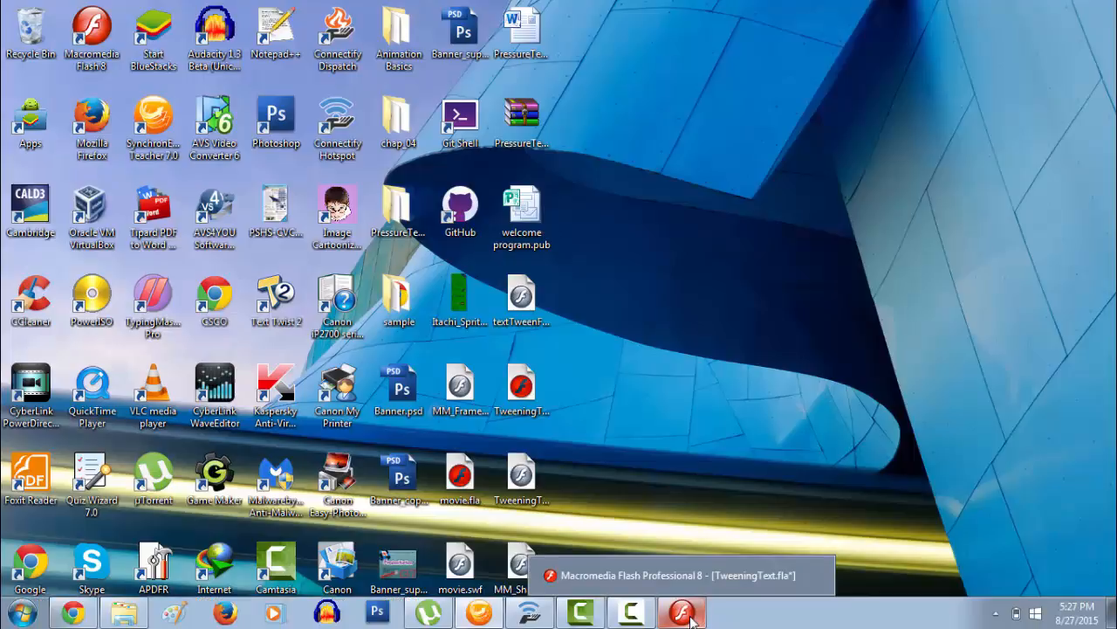